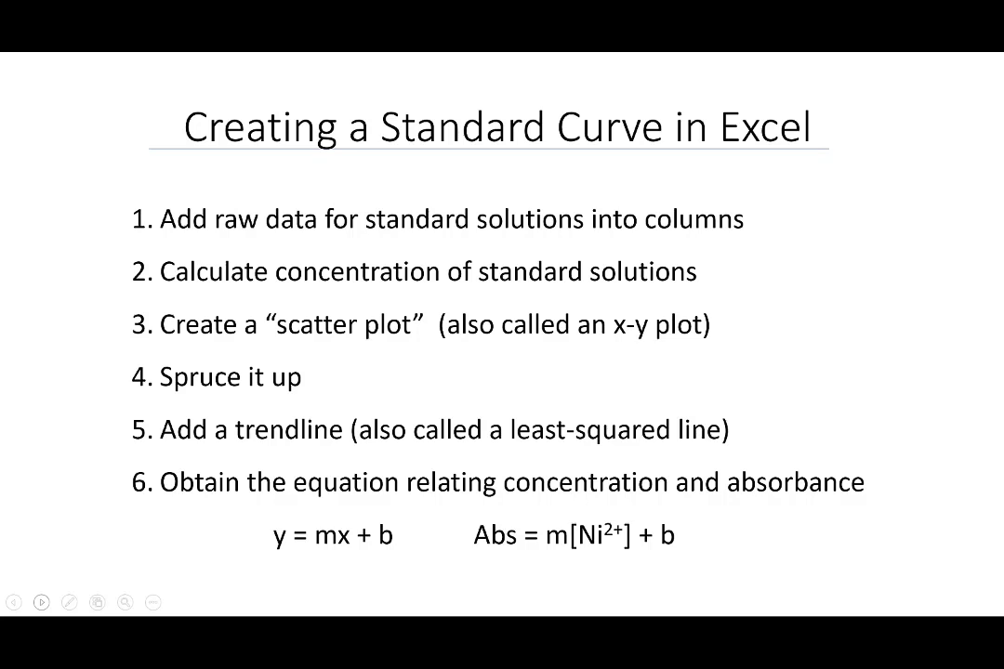
Switch to the UV-VIS_lab_Excel_2 workbook in Excel and enter 0 for the blank's mol Ni2+ and [Ni2+] values in C2 and D2
{"action": "key", "text": "ctrl+p"}
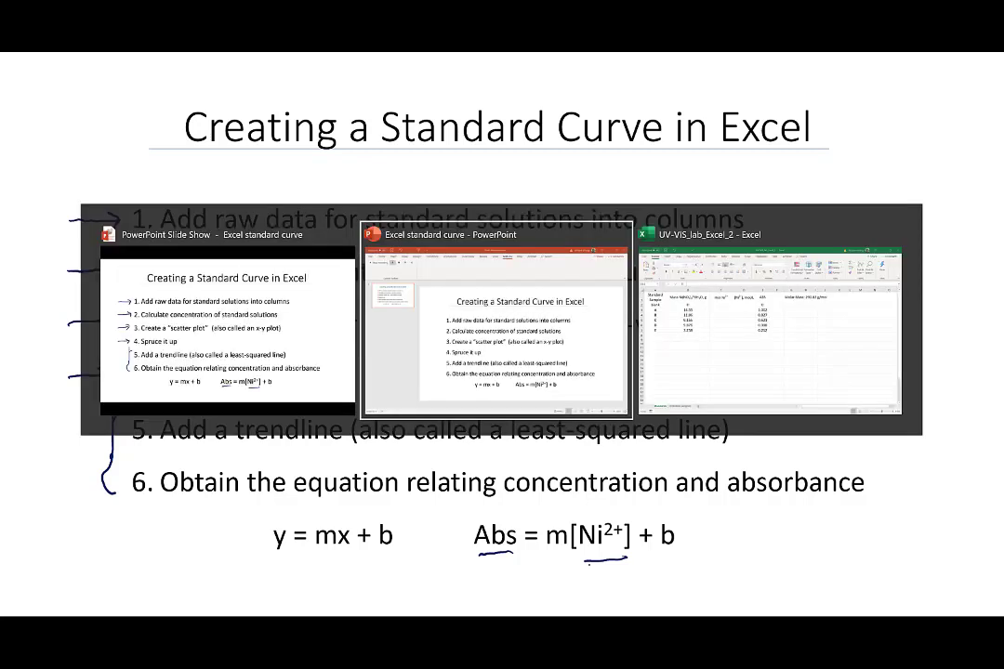
{"action": "key", "text": "alt+Tab"}
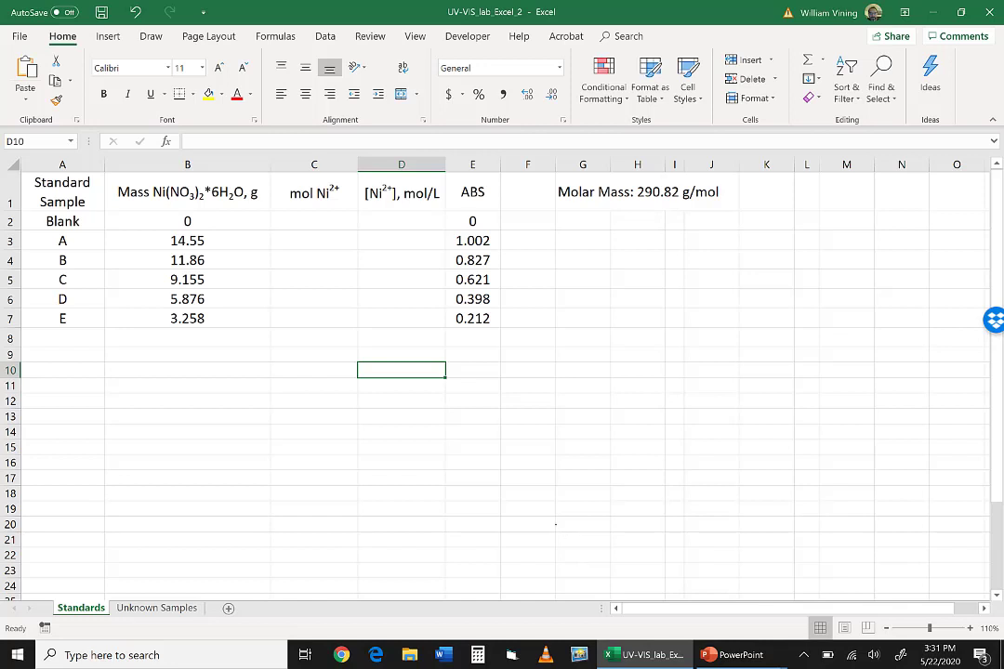
{"action": "left_click", "coordinate": [304, 224]}
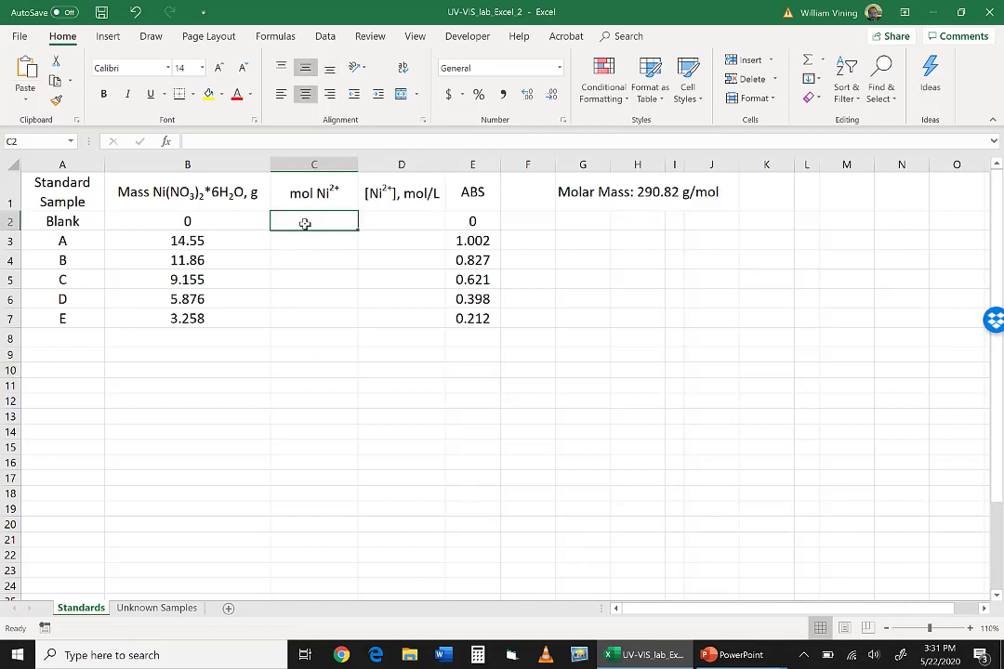
{"action": "type", "text": "0"}
{"action": "left_click", "coordinate": [379, 221]}
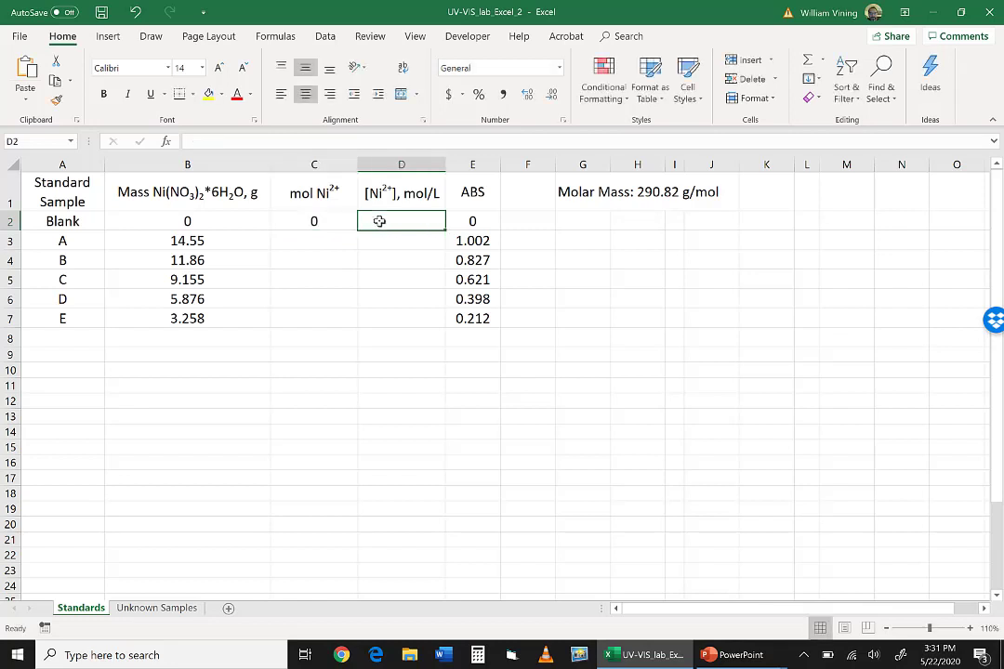
{"action": "type", "text": "0"}
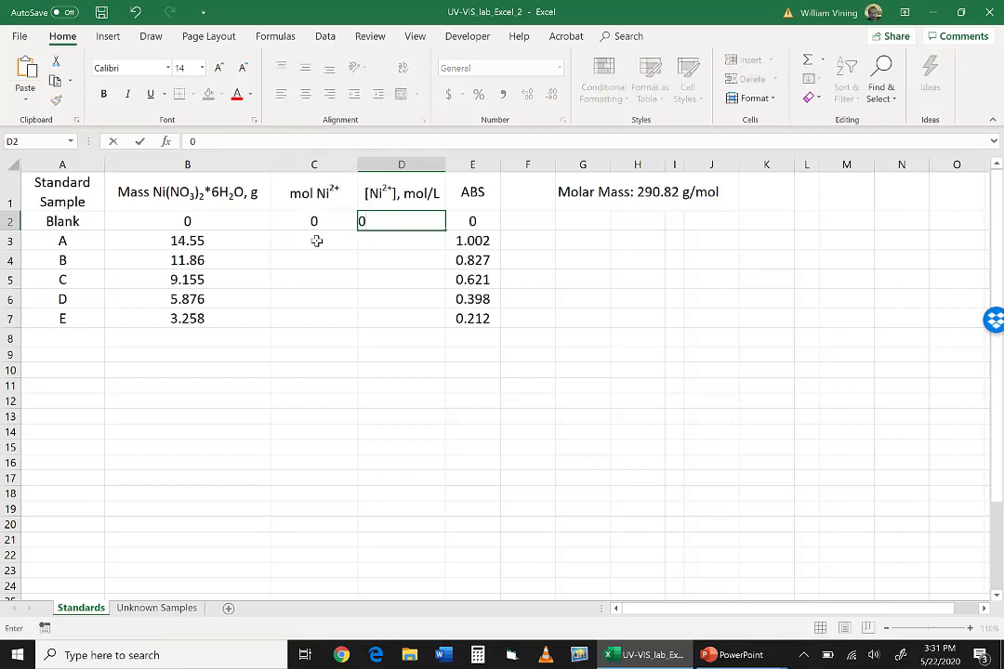
Calculate the moles of Ni2+ for standard A in C3 with the formula =B3/290.82
{"action": "left_click", "coordinate": [316, 241]}
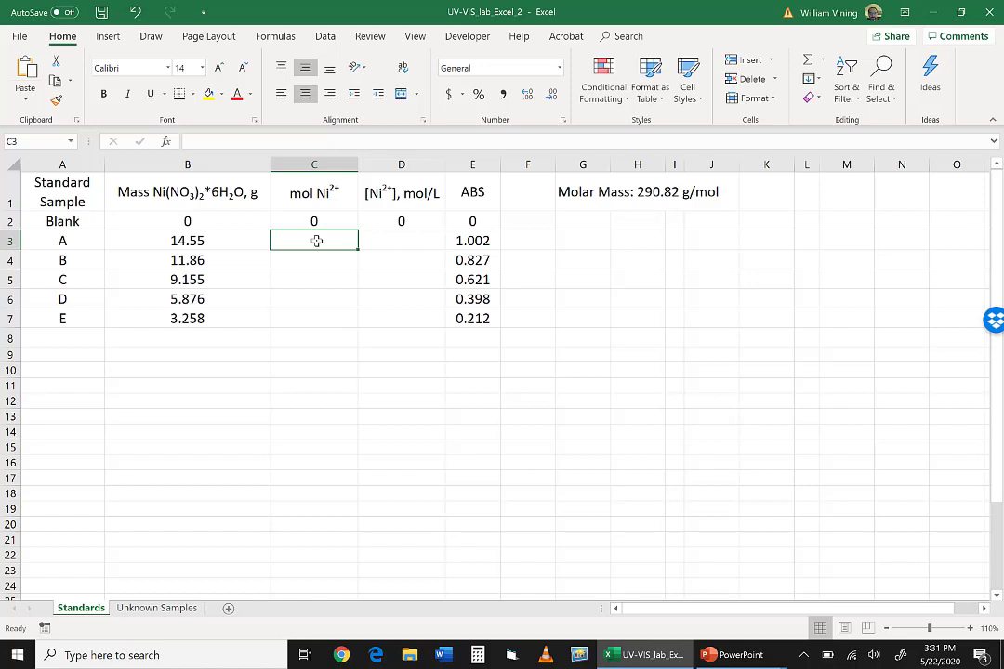
{"action": "type", "text": "="}
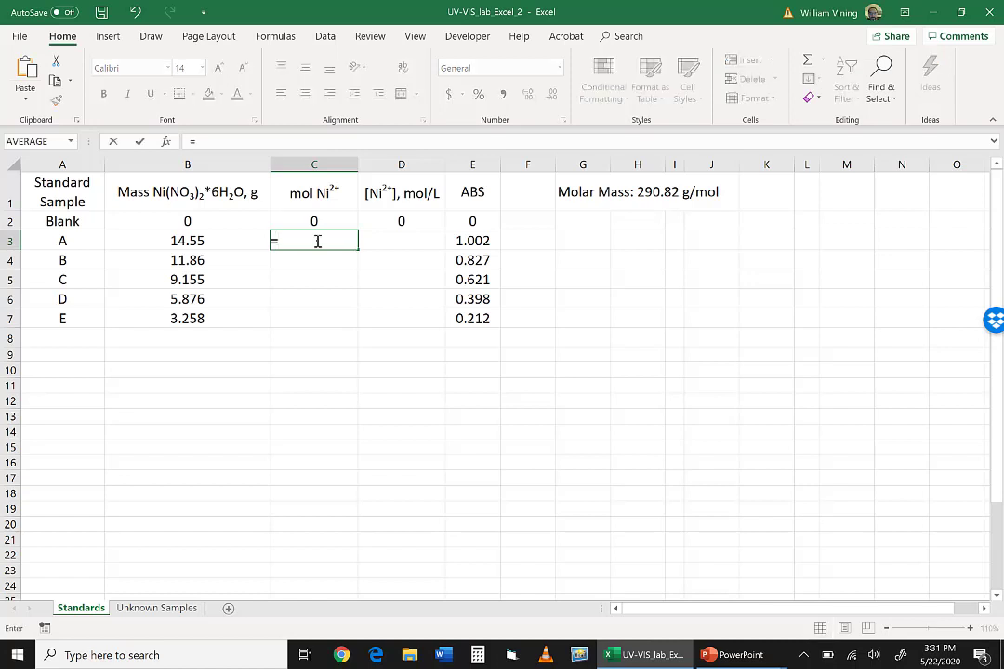
{"action": "left_click", "coordinate": [209, 241]}
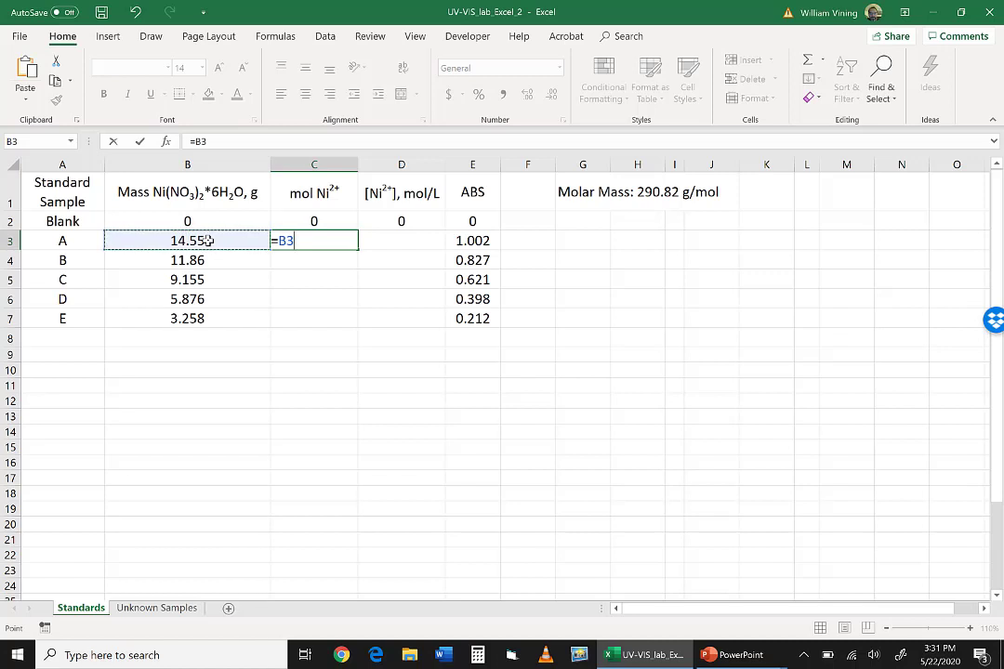
{"action": "type", "text": "/"}
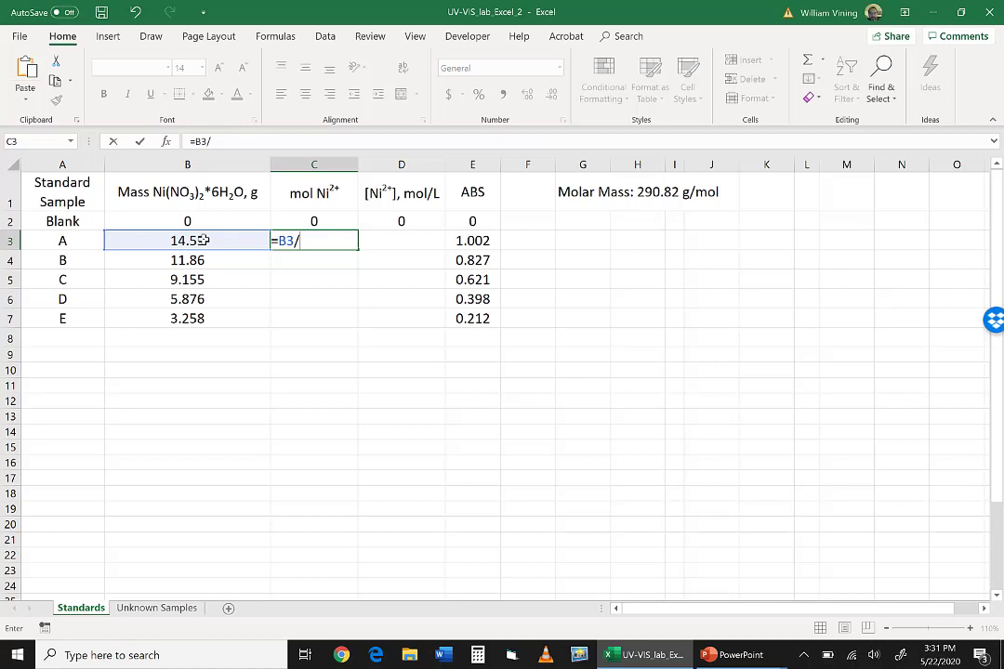
{"action": "type", "text": "290.82"}
{"action": "key", "text": "Return"}
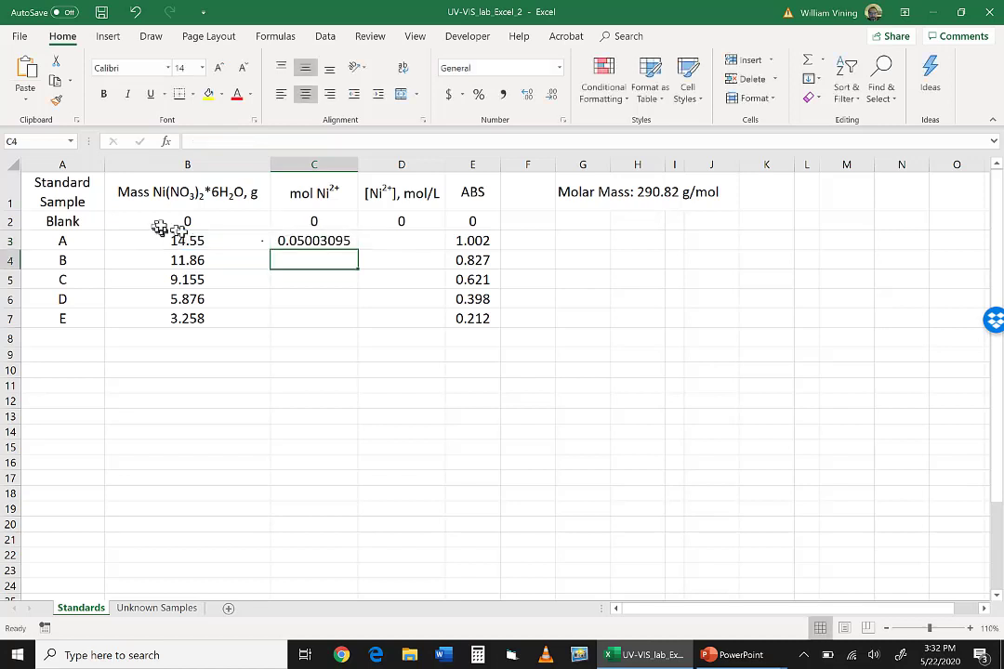
Fill the moles formula from C3 down to C7 for standards B to E and check the copied formula in C4
{"action": "left_click", "coordinate": [295, 240]}
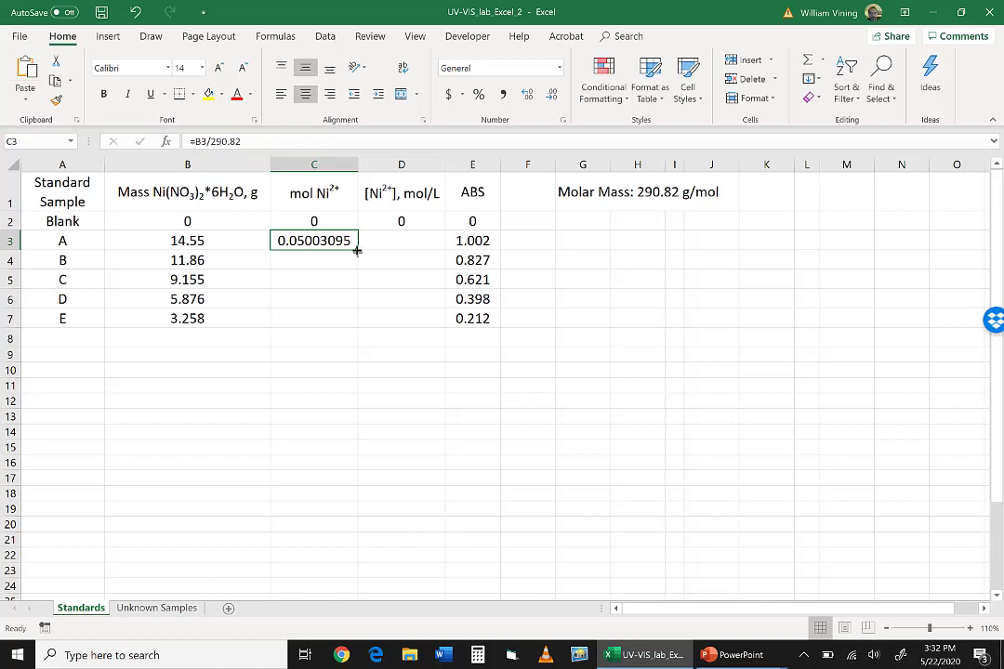
{"action": "left_click_drag", "start_coordinate": [357, 251], "coordinate": [355, 318]}
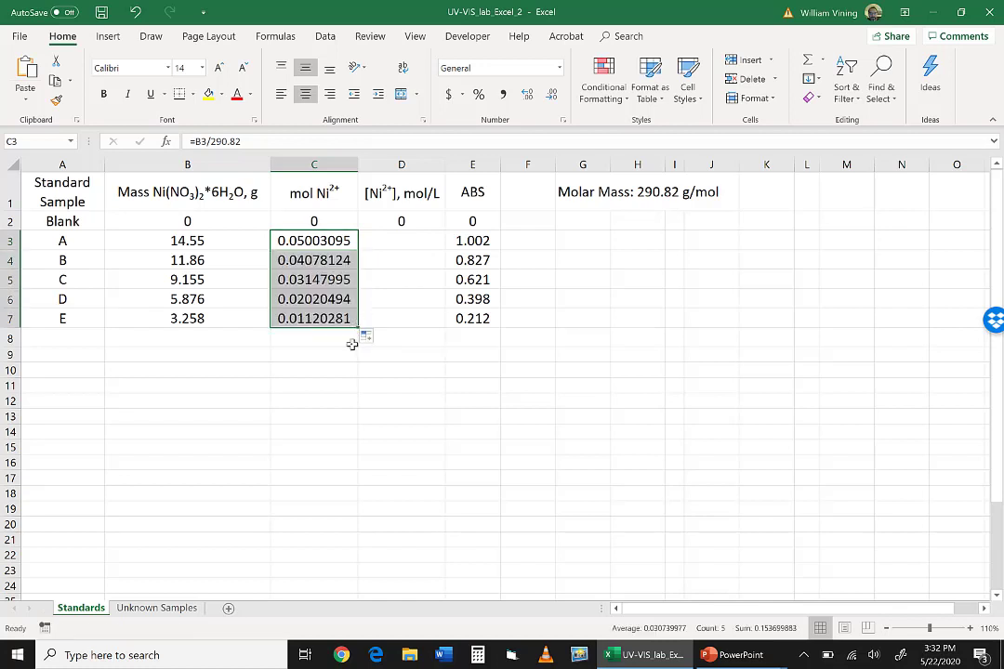
{"action": "left_click", "coordinate": [351, 342]}
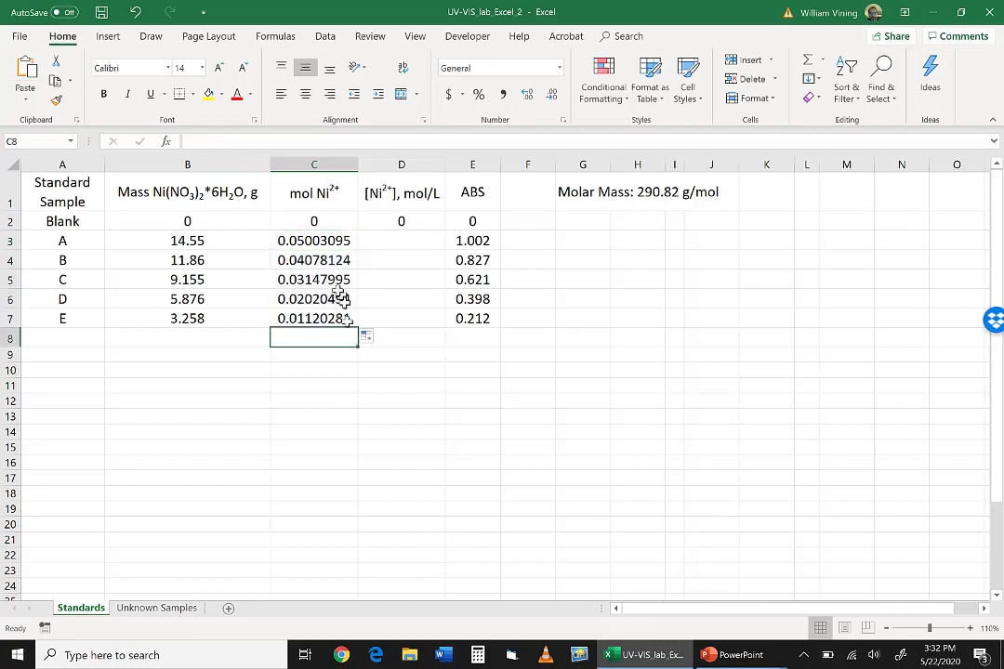
{"action": "left_click", "coordinate": [302, 260]}
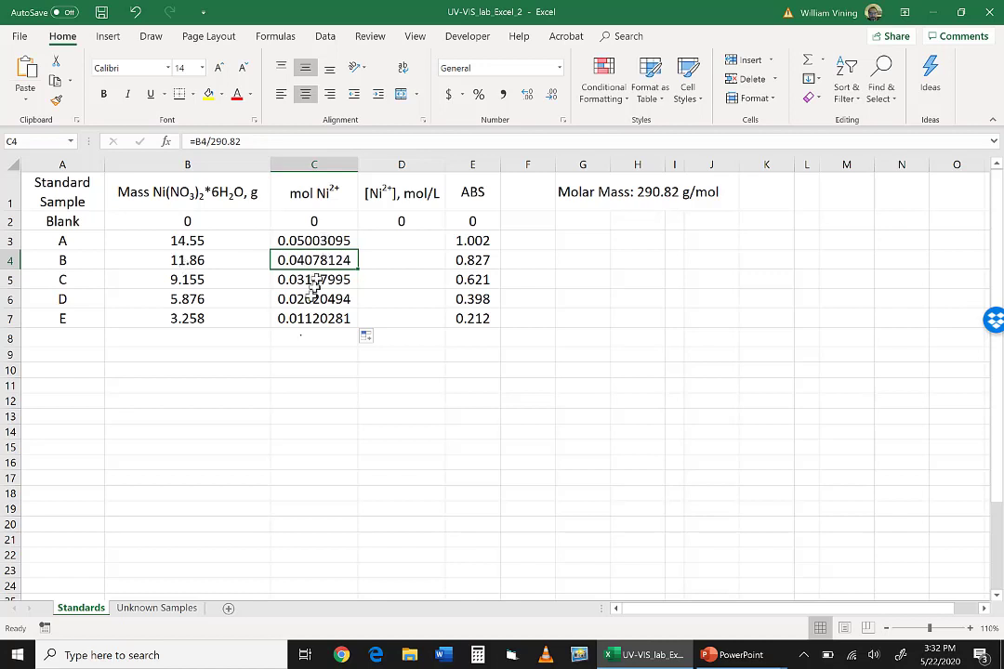
{"action": "left_click", "coordinate": [301, 336]}
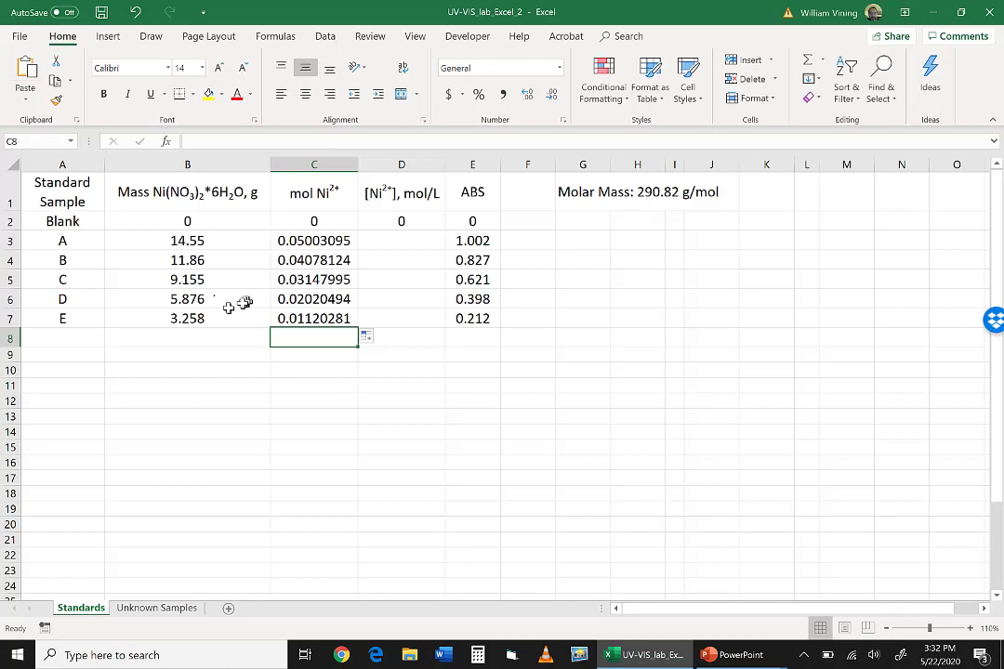
{"action": "left_click", "coordinate": [201, 357]}
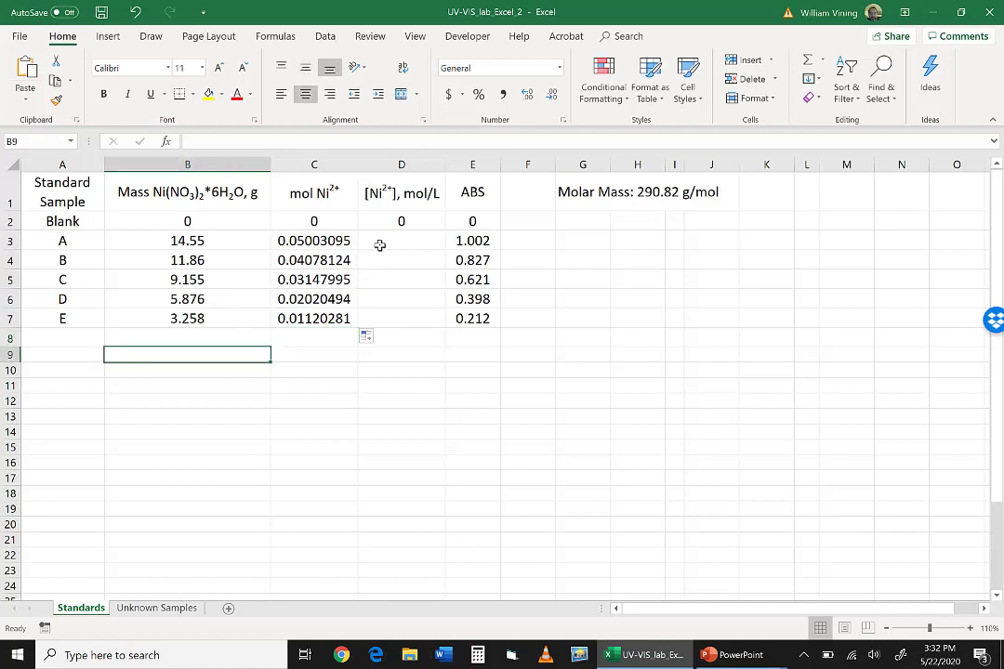
Calculate the Ni2+ concentration of standard A in D3 with the formula =C3/0.25
{"action": "left_click", "coordinate": [379, 243]}
{"action": "type", "text": "="}
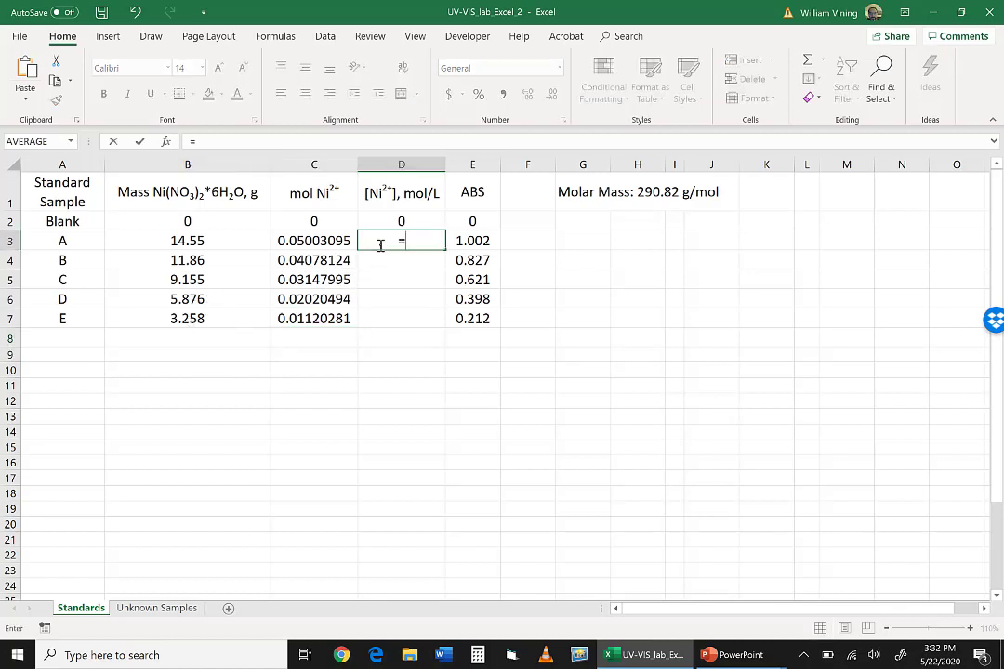
{"action": "left_click", "coordinate": [302, 242]}
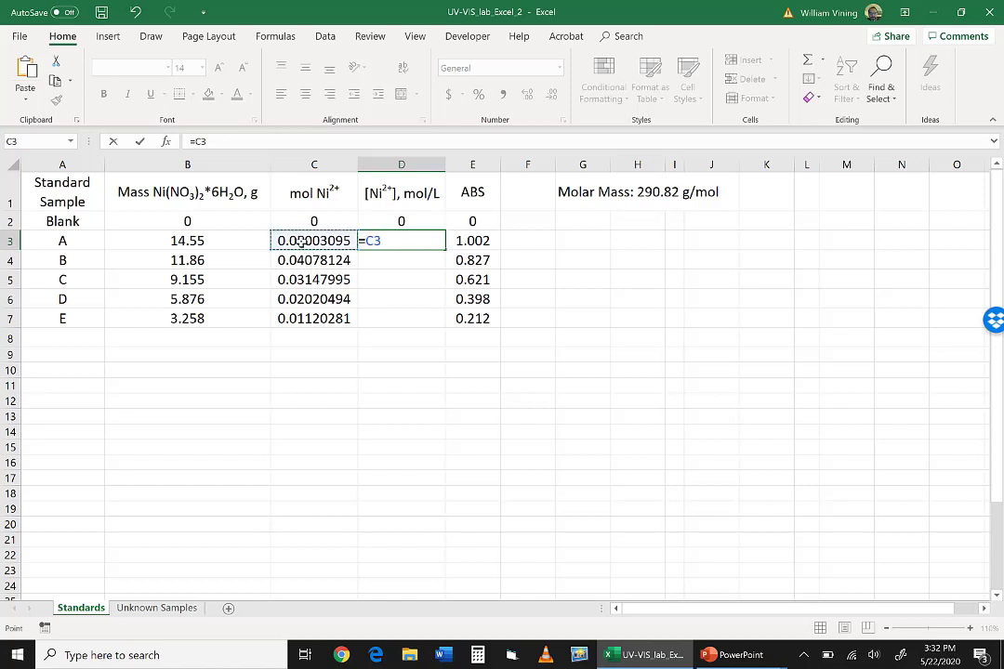
{"action": "type", "text": "/0.25"}
{"action": "key", "text": "Return"}
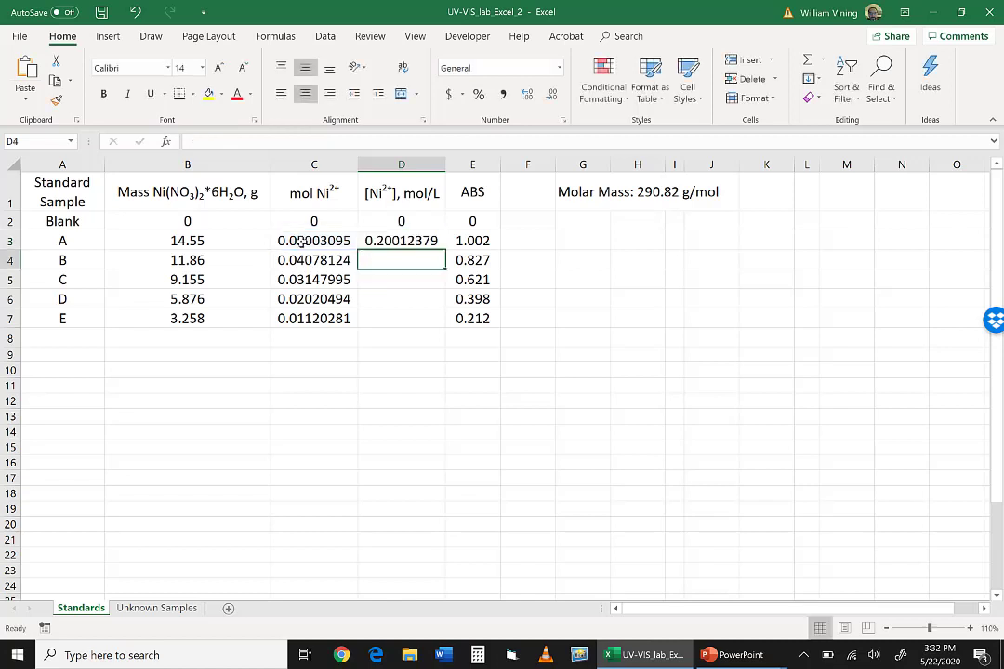
Fill the concentration formula from D3 down to D7 for standards B to E
{"action": "left_click", "coordinate": [381, 242]}
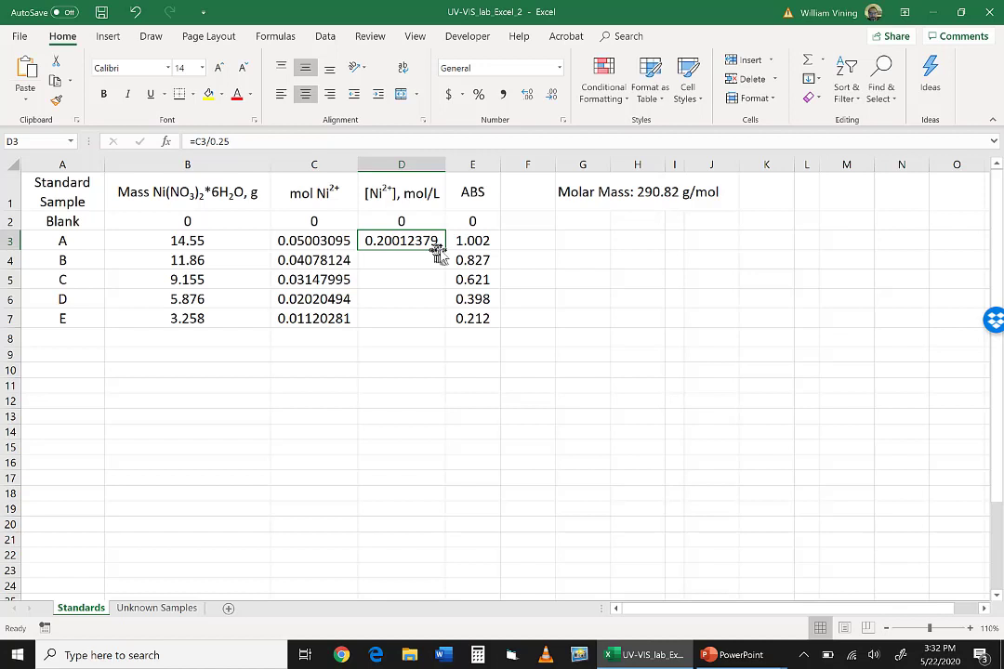
{"action": "left_click_drag", "start_coordinate": [442, 250], "coordinate": [436, 323]}
{"action": "left_click", "coordinate": [418, 384]}
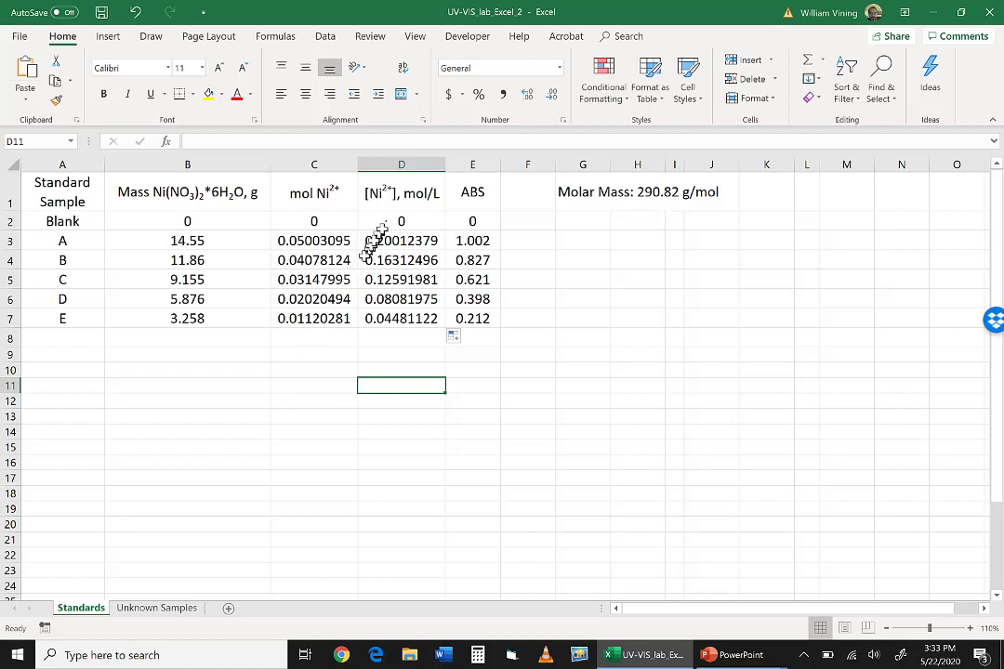
{"action": "left_click_drag", "start_coordinate": [392, 221], "coordinate": [392, 318]}
{"action": "left_click", "coordinate": [381, 353]}
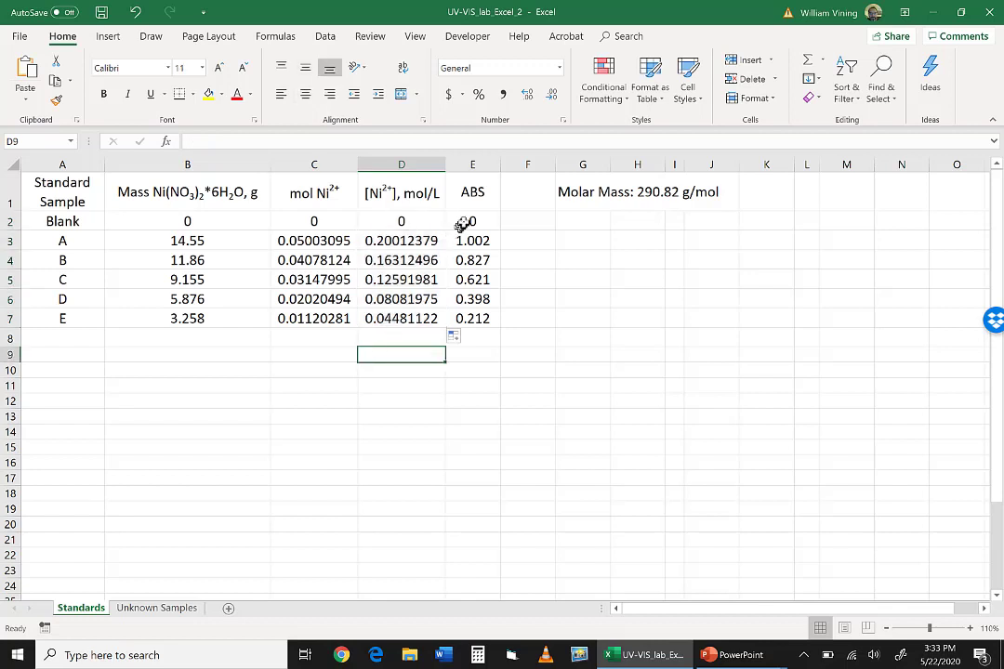
{"action": "left_click_drag", "start_coordinate": [462, 223], "coordinate": [465, 318]}
{"action": "left_click", "coordinate": [424, 369]}
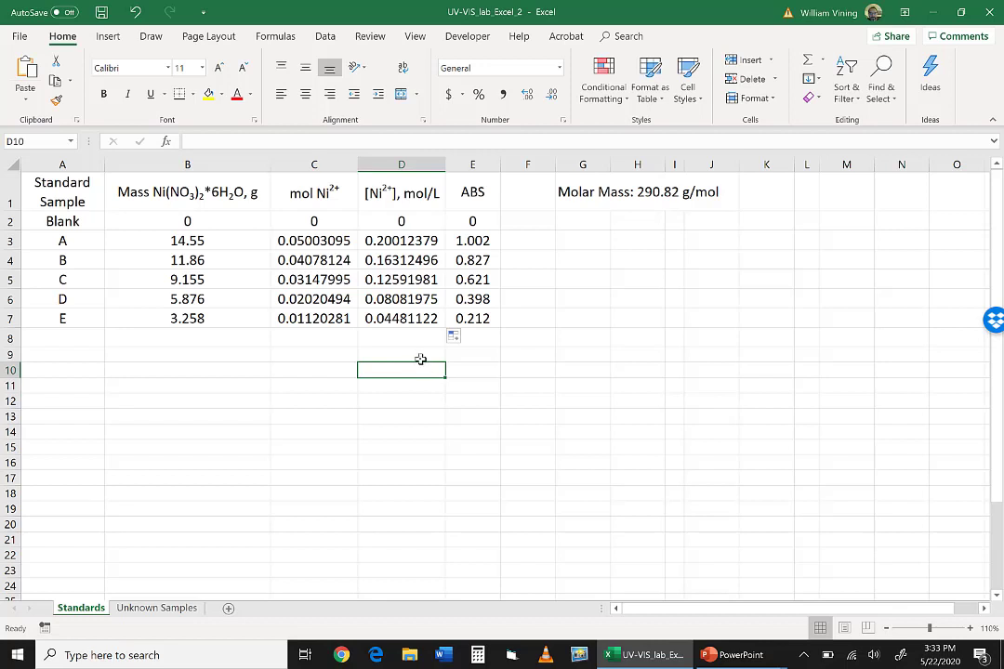
Insert a markers-only scatter chart from the concentration values in D2:D7 and the absorbance values in E2:E7
{"action": "left_click_drag", "start_coordinate": [397, 226], "coordinate": [402, 316]}
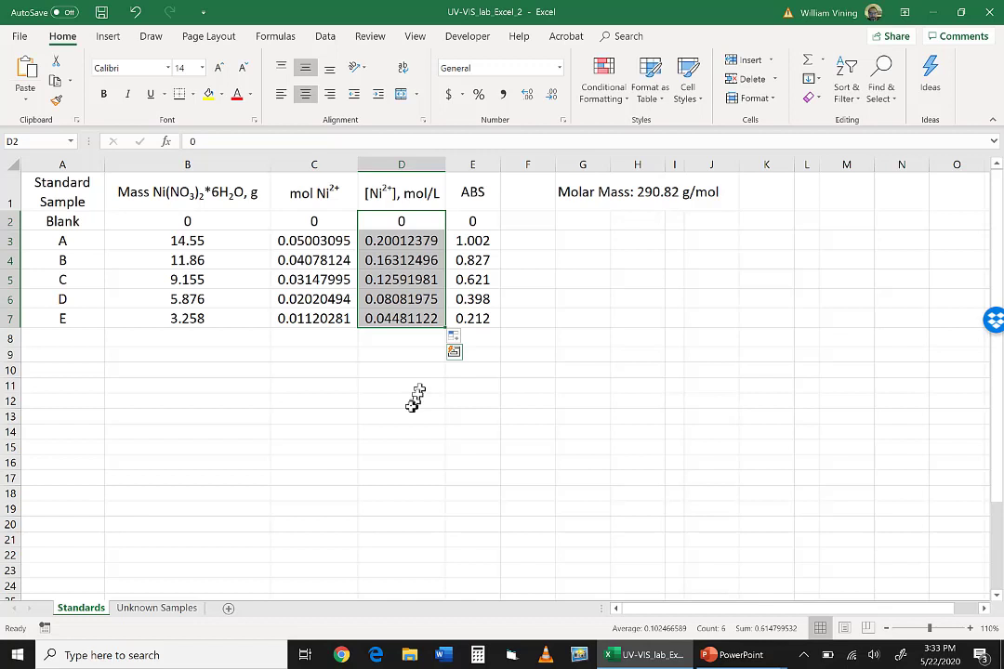
{"action": "left_click", "coordinate": [468, 221], "text": "ctrl"}
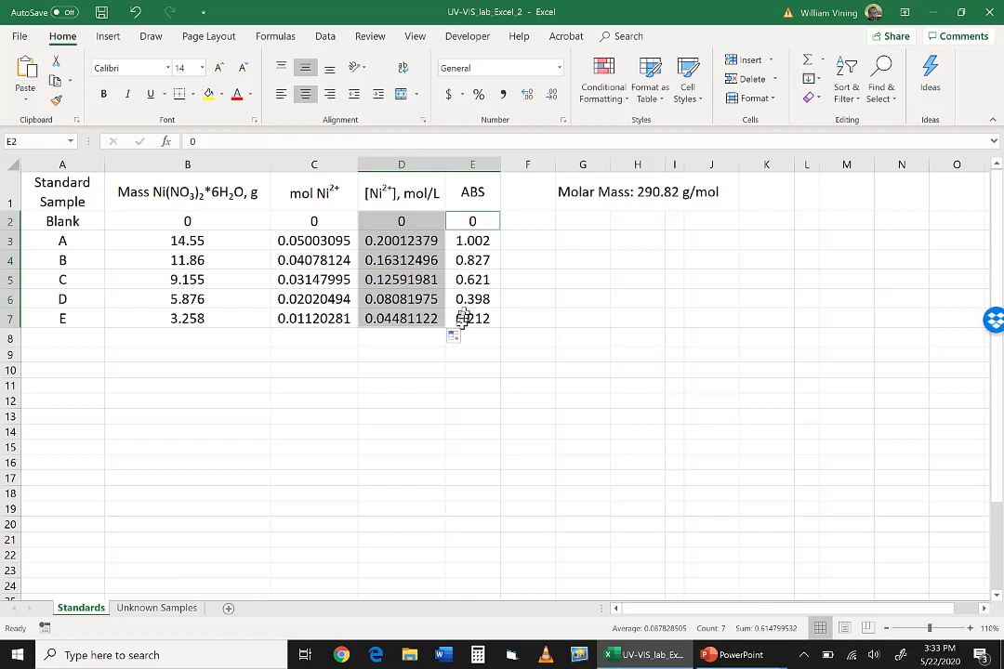
{"action": "left_click_drag", "start_coordinate": [460, 320], "coordinate": [460, 321]}
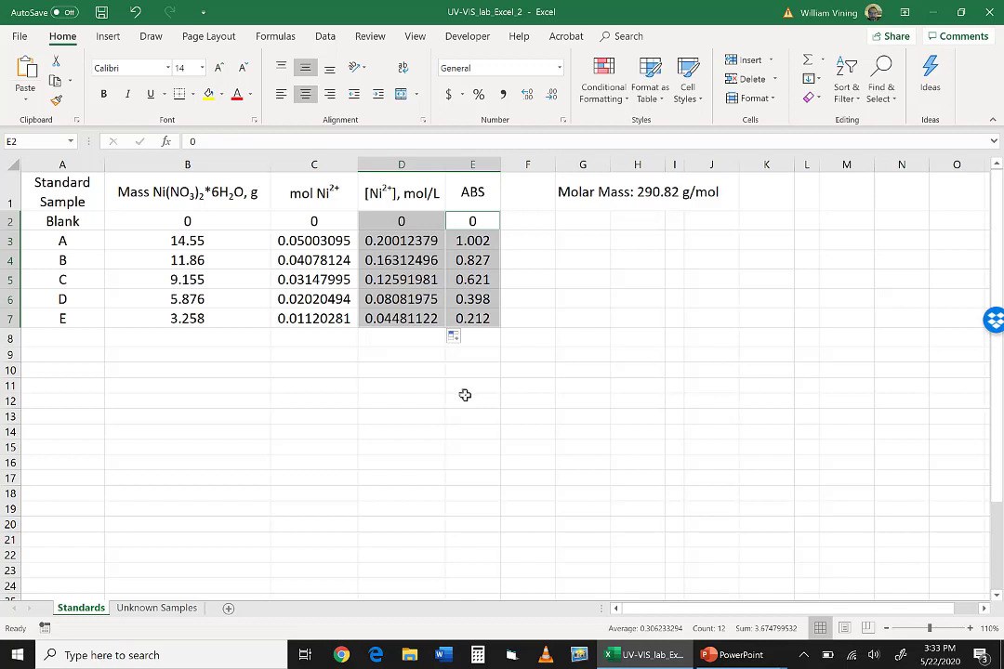
{"action": "left_click", "coordinate": [107, 40]}
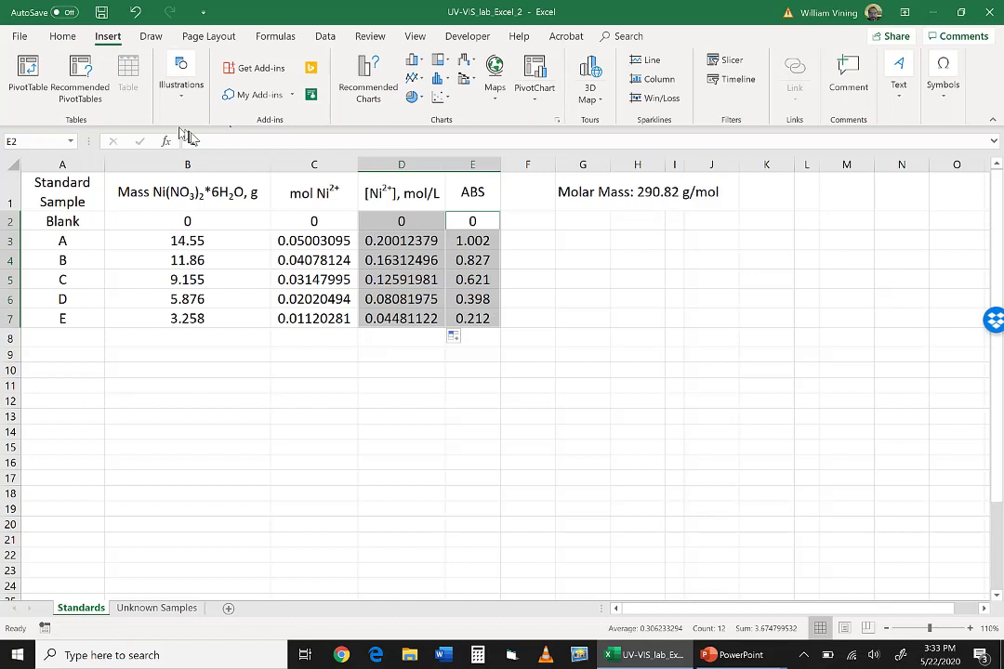
{"action": "left_click", "coordinate": [436, 99]}
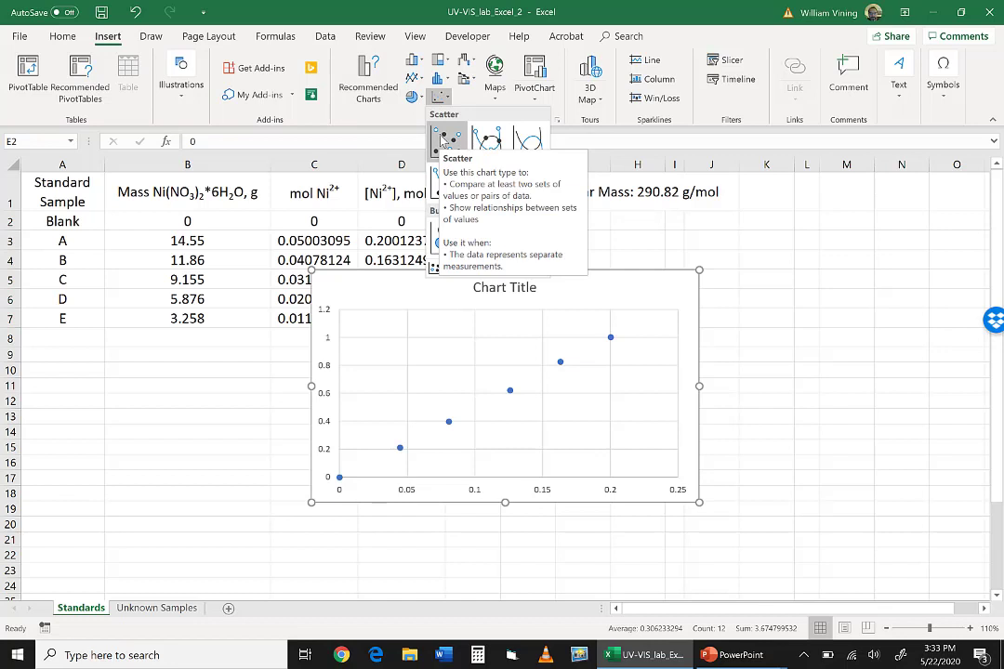
{"action": "left_click", "coordinate": [445, 139]}
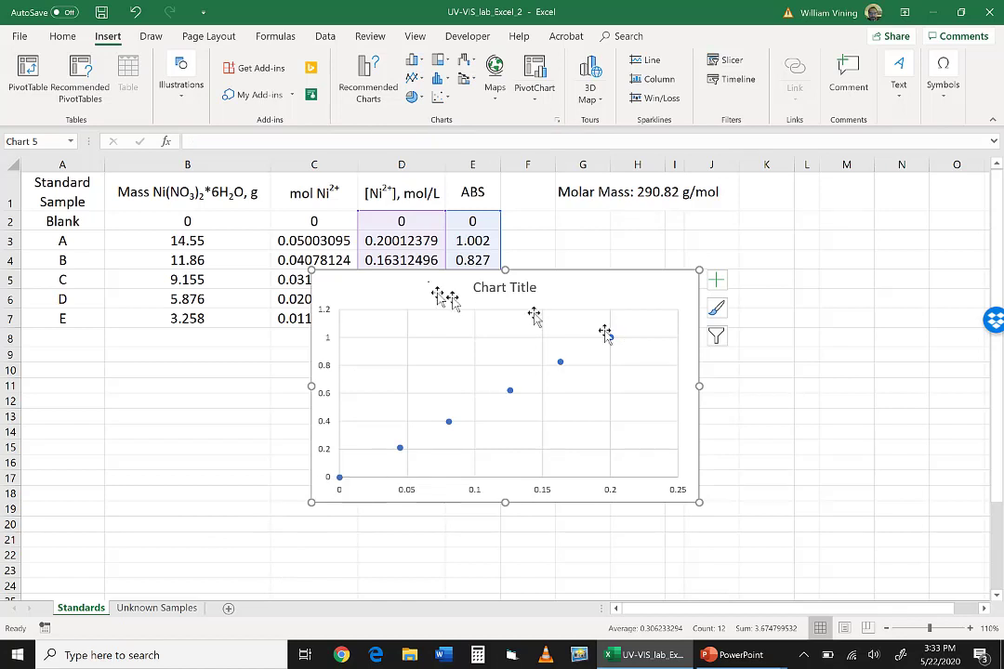
Move the scatter chart over the data table and enlarge it to span about columns B to I, down to row 23
{"action": "left_click_drag", "start_coordinate": [419, 270], "coordinate": [249, 202]}
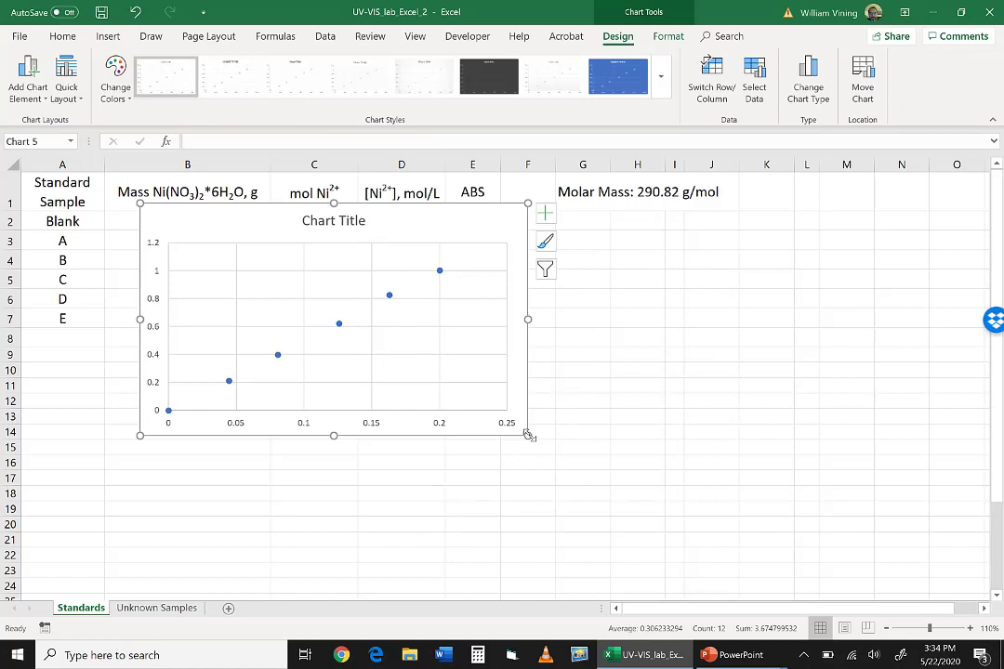
{"action": "left_click_drag", "start_coordinate": [528, 435], "coordinate": [684, 570]}
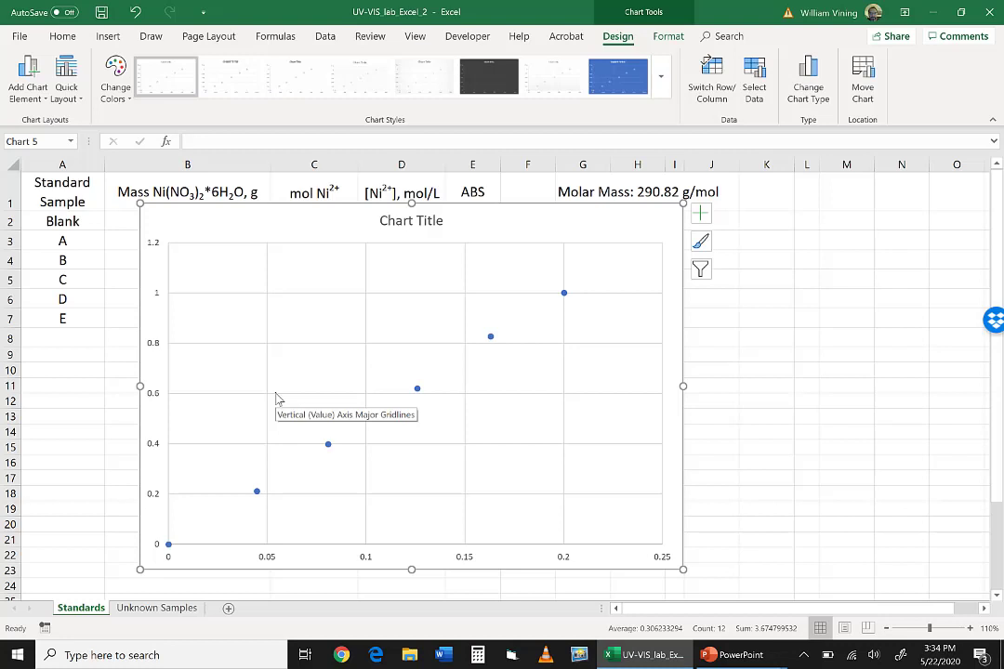
Apply quick Layout 1 to the scatter chart and delete the Series1 legend
{"action": "left_click", "coordinate": [65, 88]}
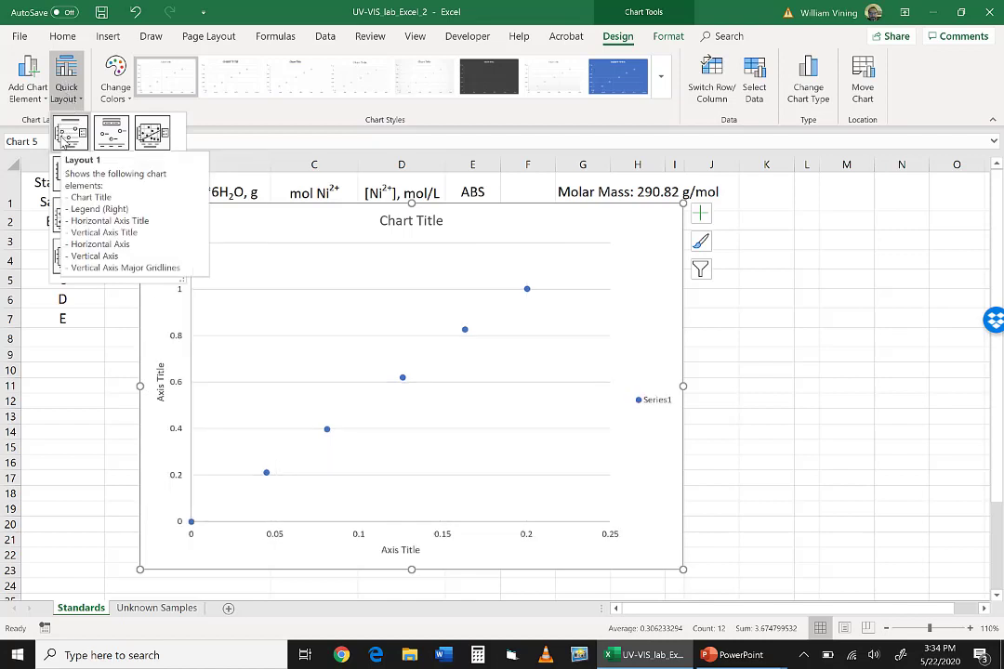
{"action": "left_click", "coordinate": [67, 137]}
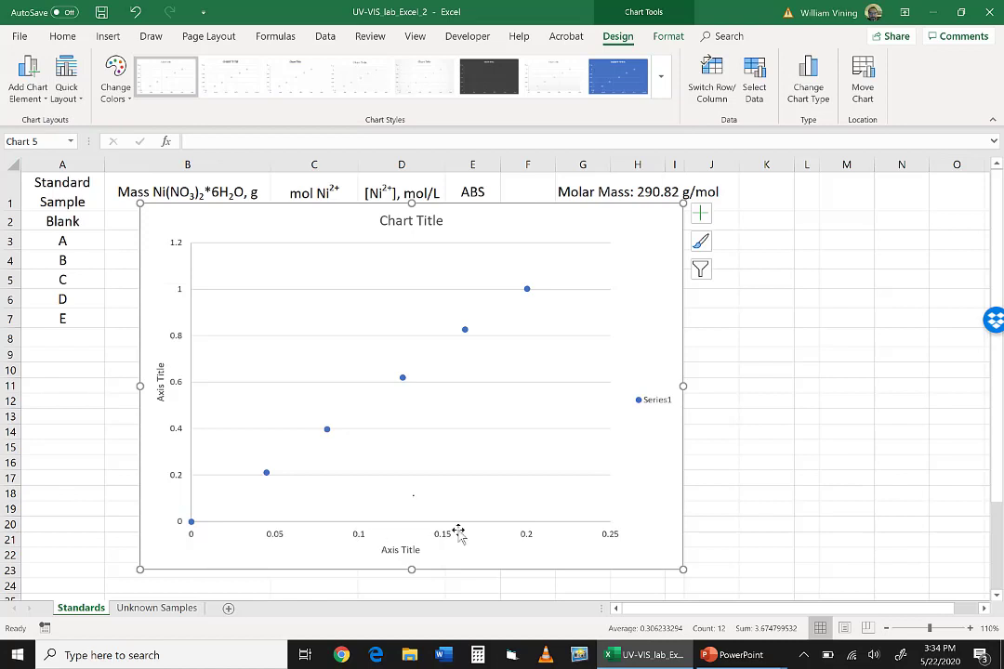
{"action": "left_click", "coordinate": [639, 407]}
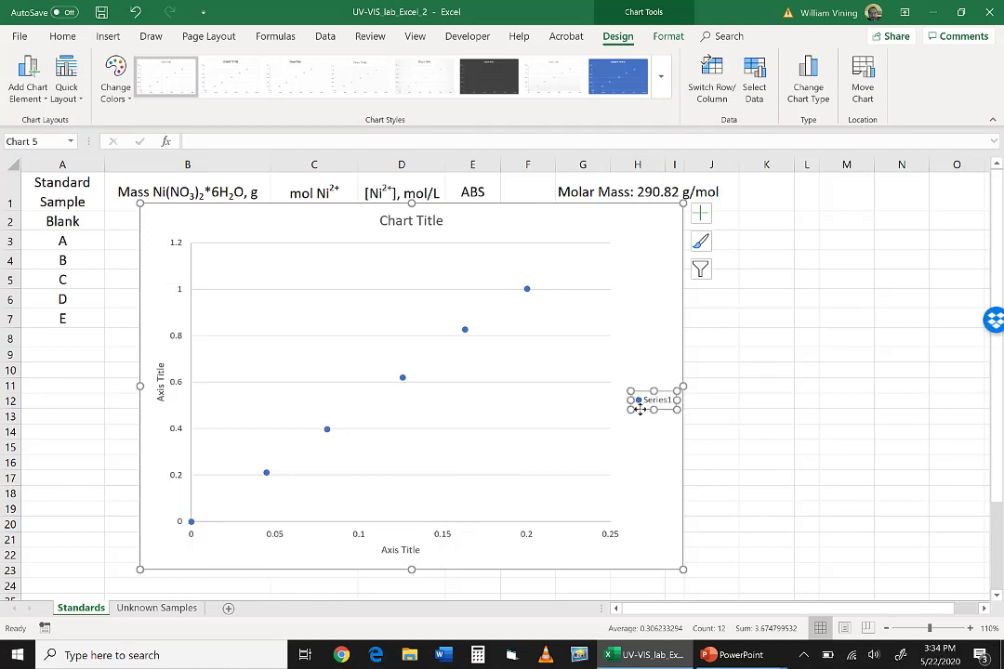
{"action": "key", "text": "Delete"}
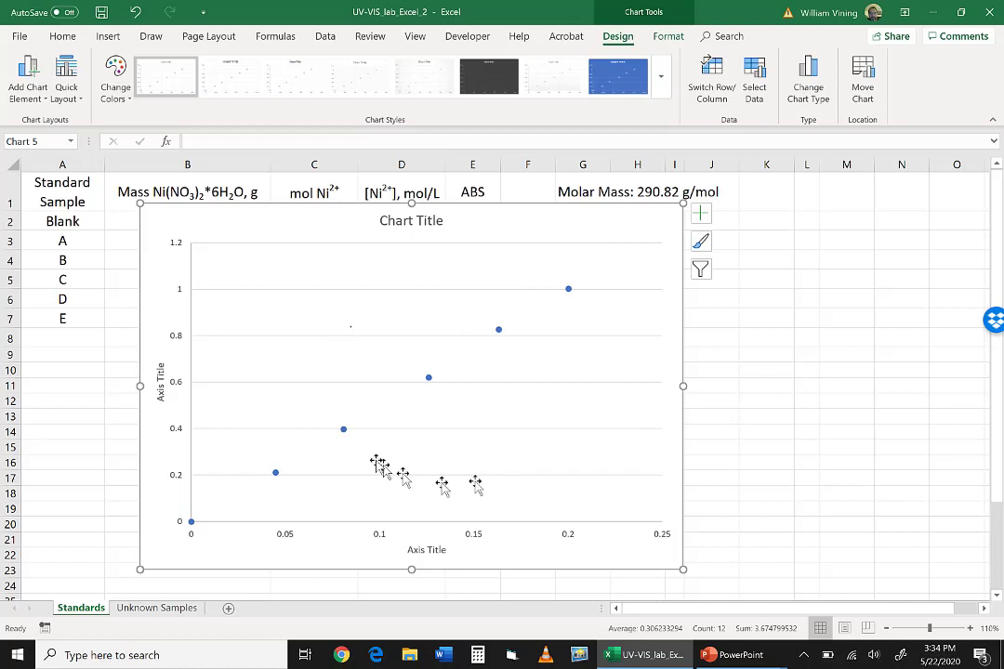
Replace the chart title with "Standard Curve for Ni2+"
{"action": "left_click", "coordinate": [395, 229]}
{"action": "triple_click", "coordinate": [396, 229]}
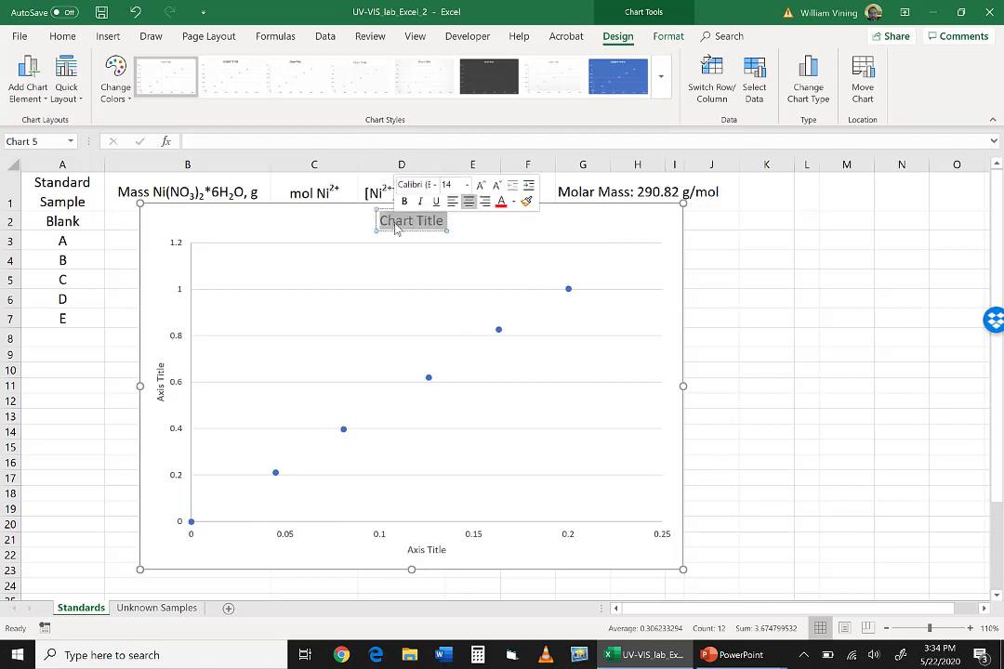
{"action": "type", "text": "St"}
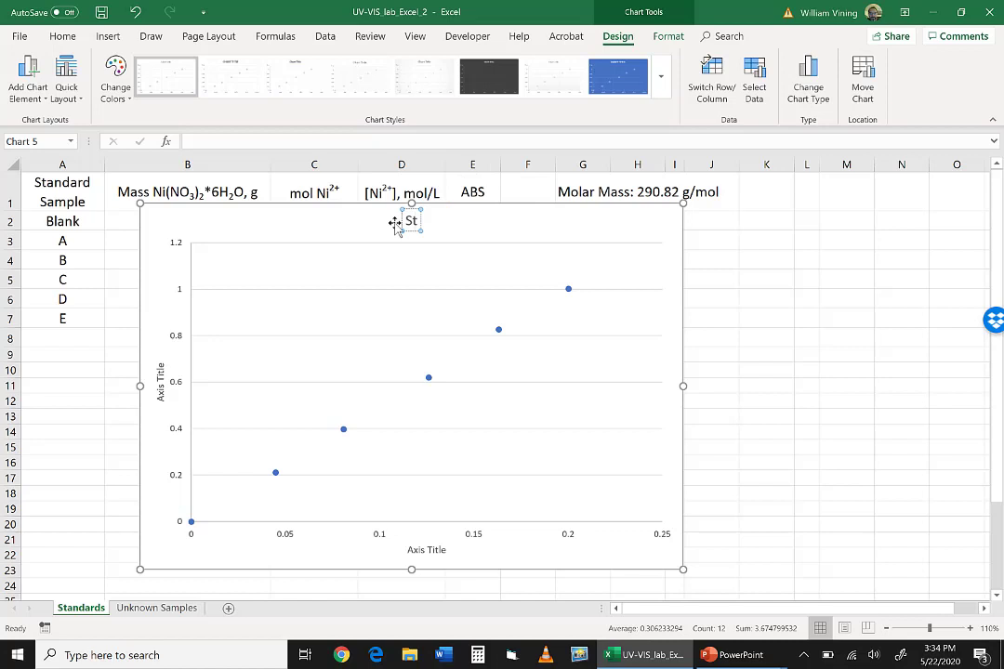
{"action": "type", "text": "andar"}
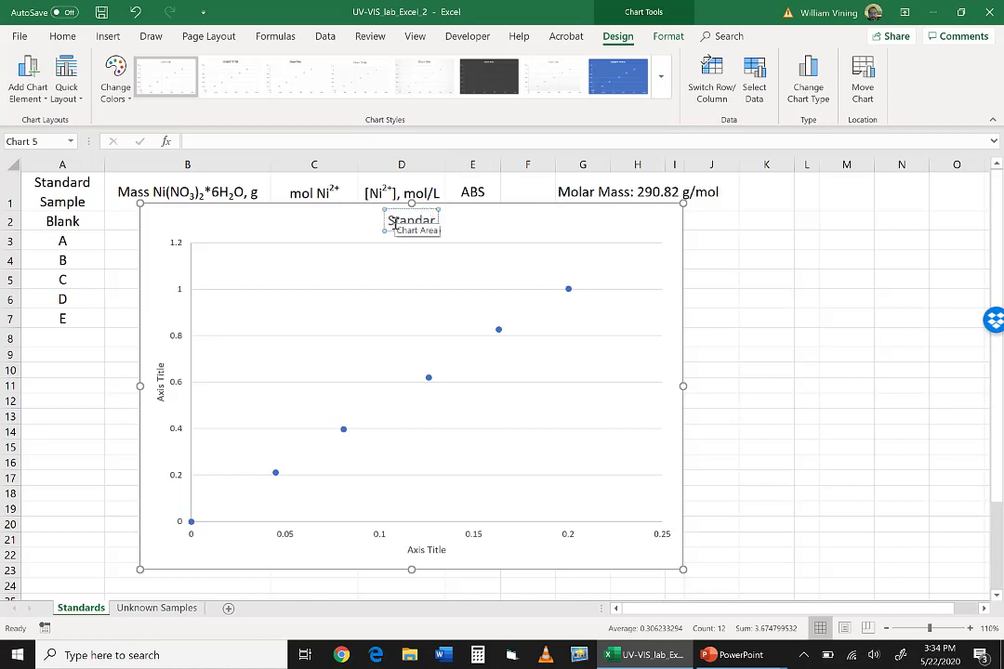
{"action": "type", "text": "d Cu"}
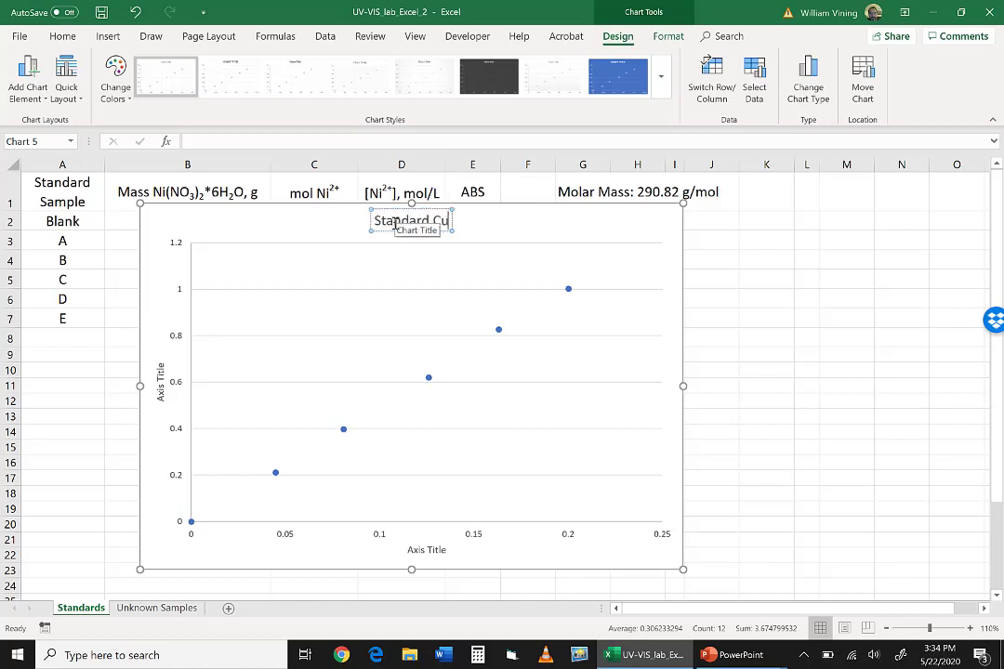
{"action": "type", "text": "rve for Ni2+"}
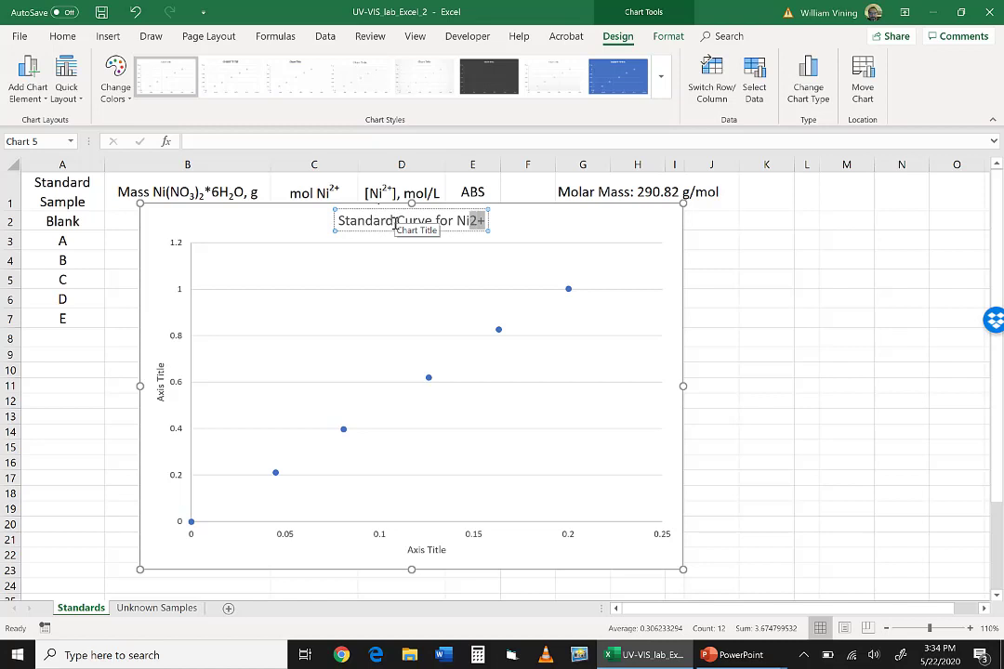
Format the 2+ in the chart title as superscript
{"action": "left_click", "coordinate": [59, 38]}
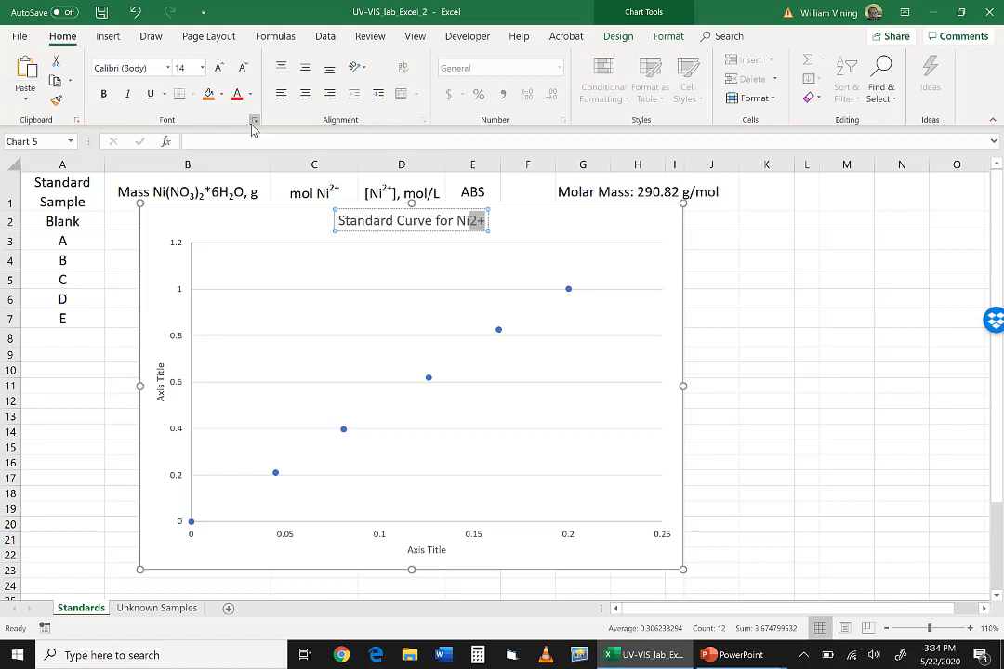
{"action": "left_click", "coordinate": [253, 122]}
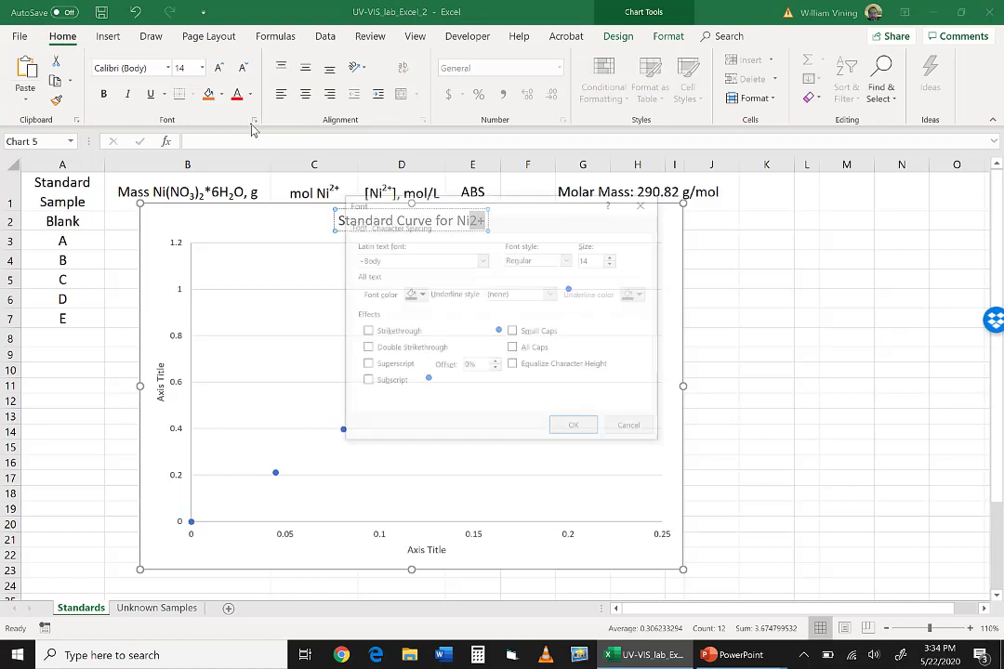
{"action": "left_click", "coordinate": [364, 368]}
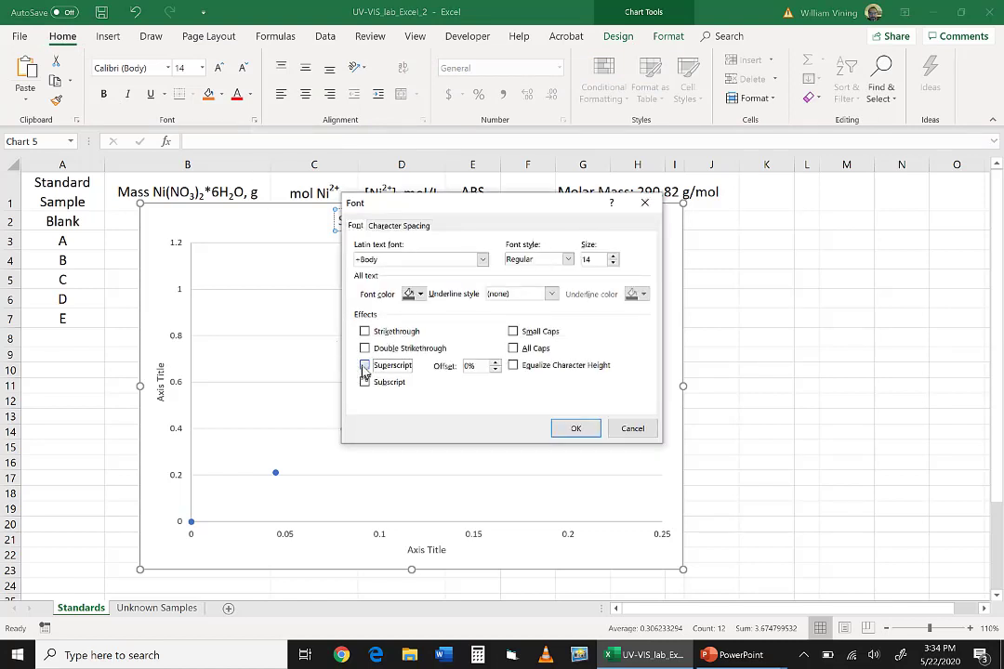
{"action": "left_click", "coordinate": [575, 428]}
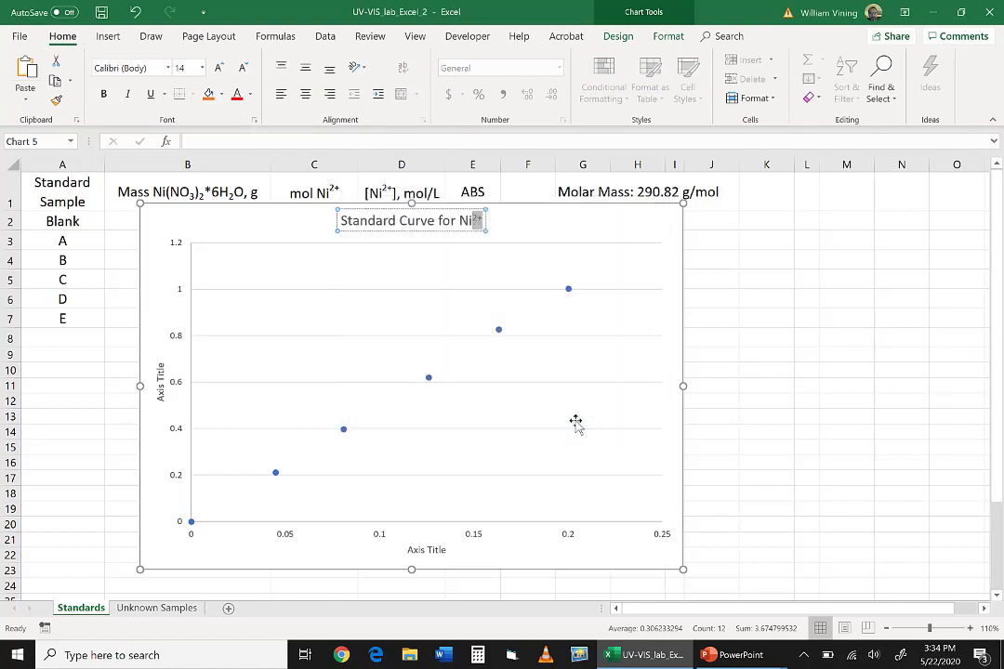
{"action": "left_click", "coordinate": [520, 231]}
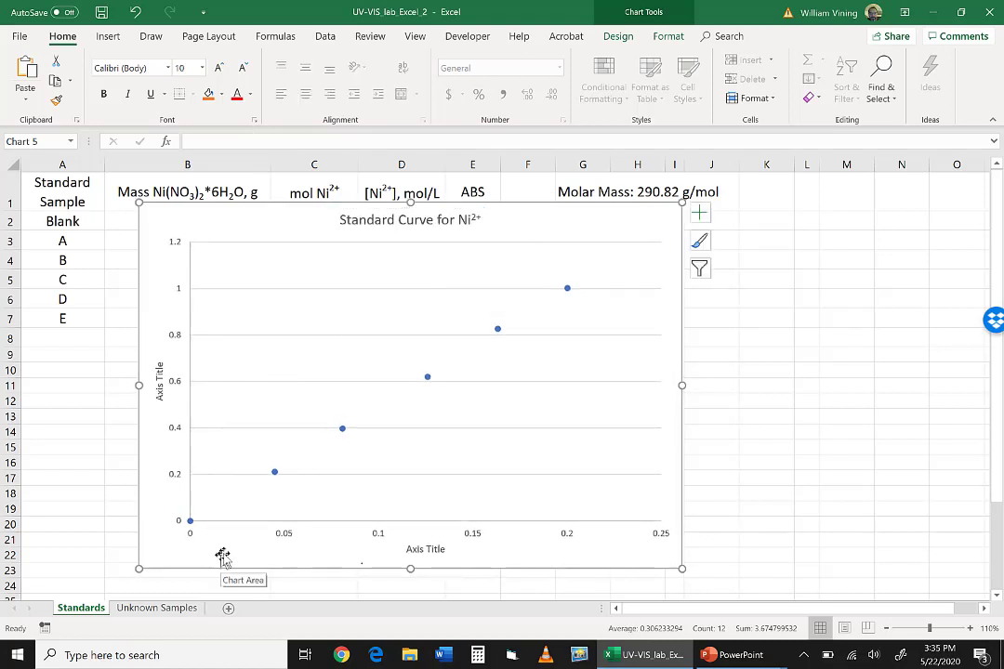
Replace the horizontal axis title with "[Ni2+], mol/L"
{"action": "left_click", "coordinate": [413, 549]}
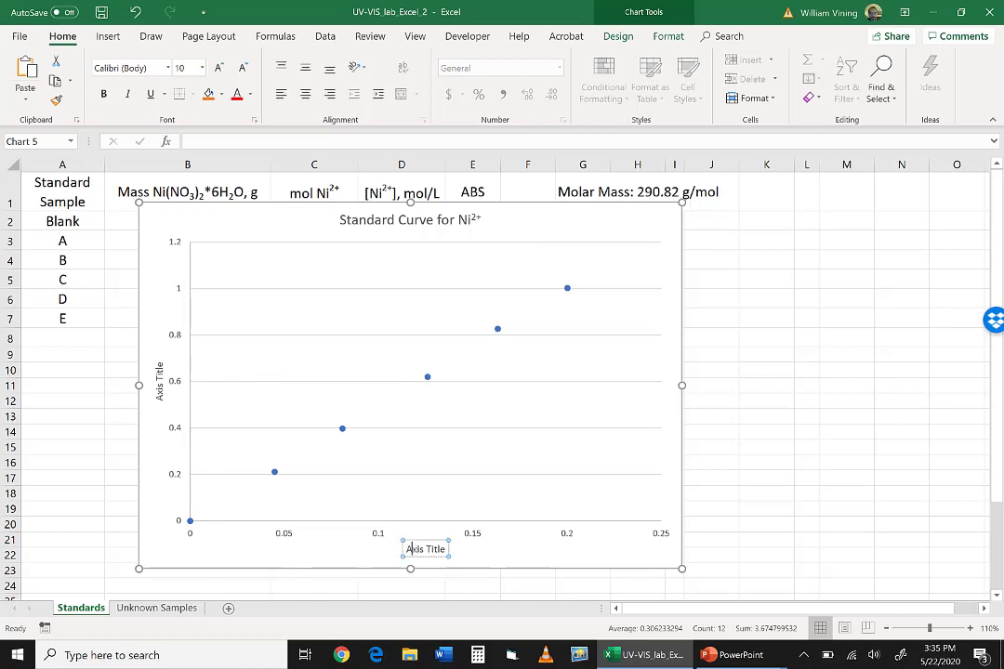
{"action": "triple_click", "coordinate": [416, 550]}
{"action": "type", "text": "[N"}
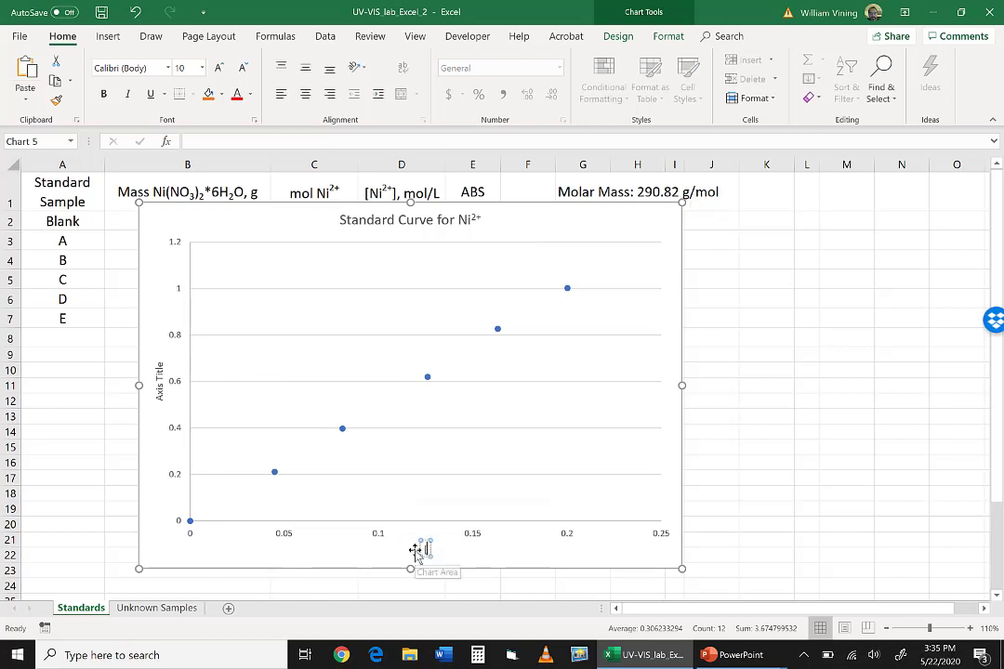
{"action": "type", "text": "i2+"}
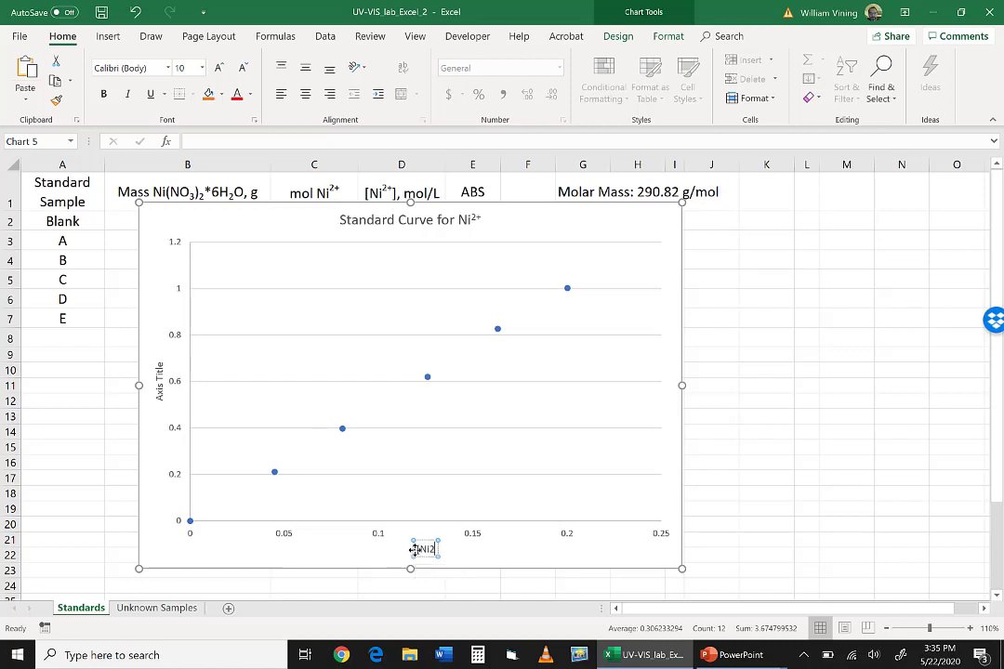
{"action": "type", "text": "]"}
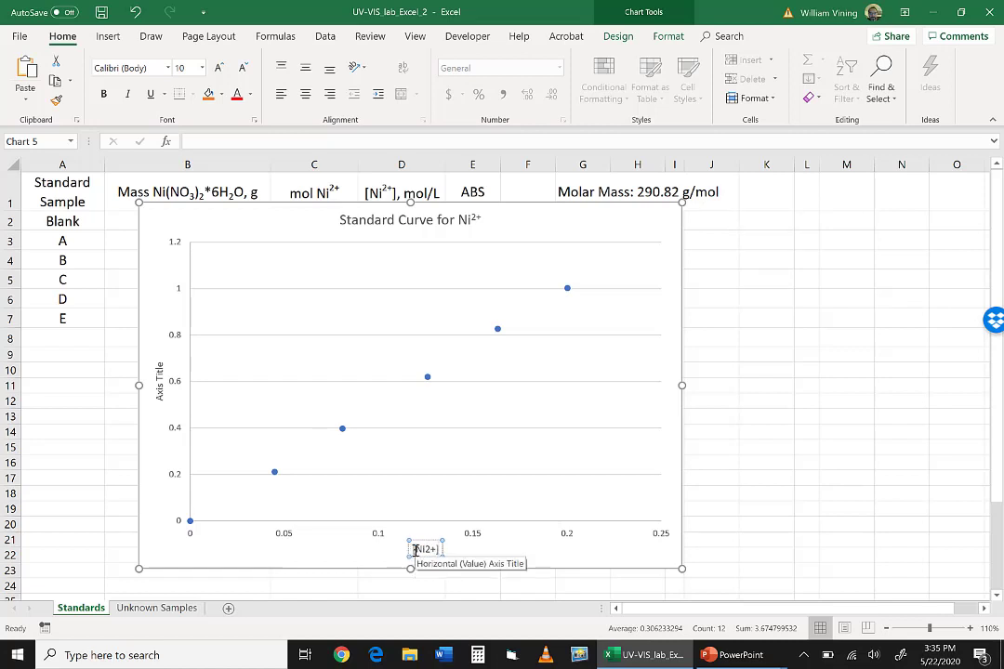
{"action": "type", "text": ", mol/L"}
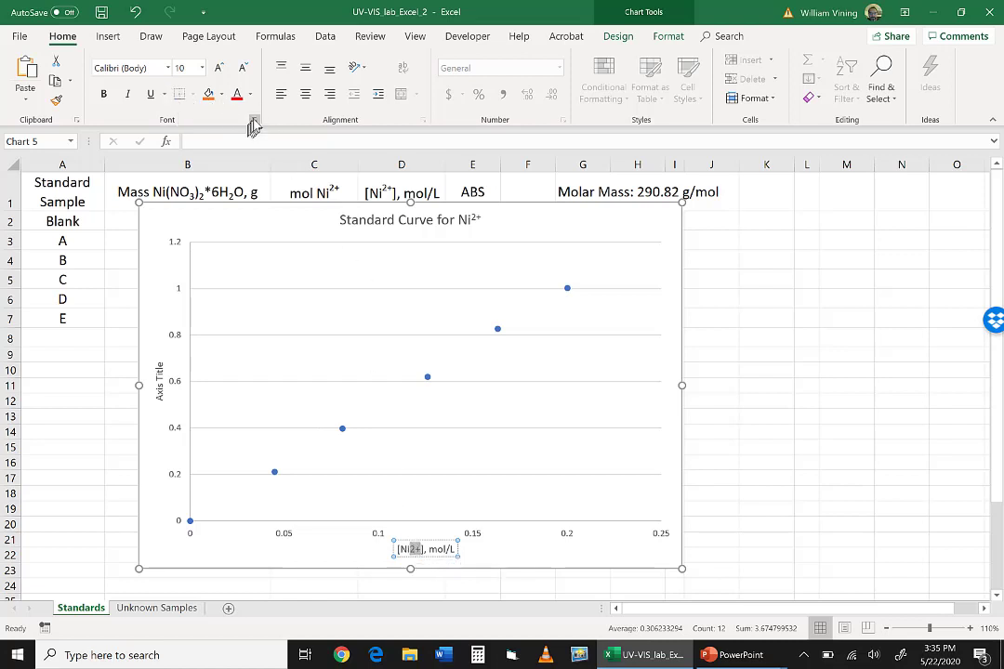
Format the 2+ in the horizontal axis title as superscript
{"action": "left_click", "coordinate": [253, 121]}
{"action": "left_click", "coordinate": [365, 365]}
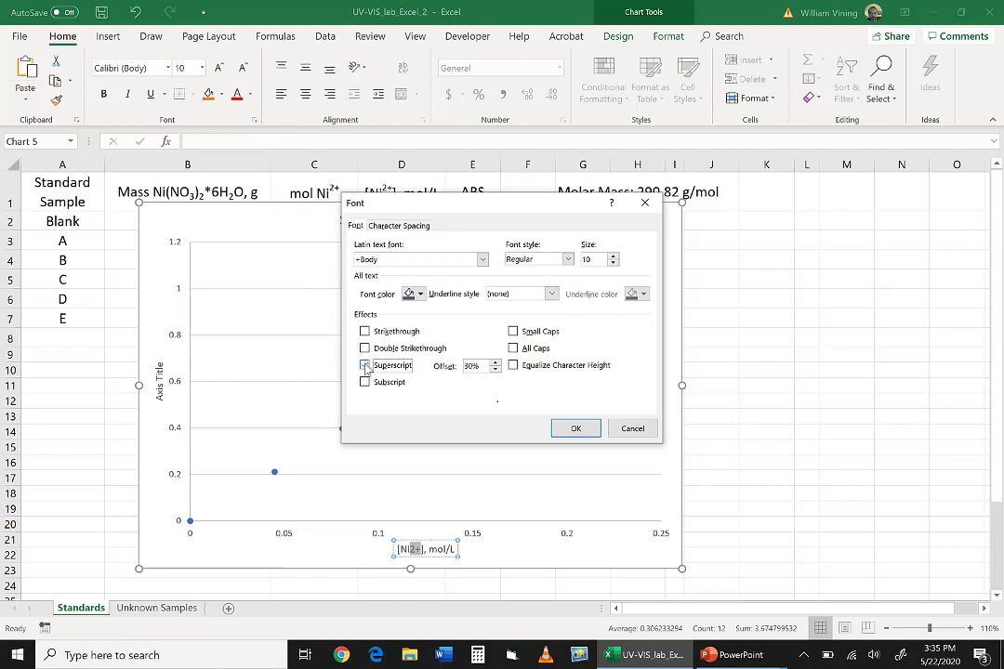
{"action": "left_click", "coordinate": [571, 430]}
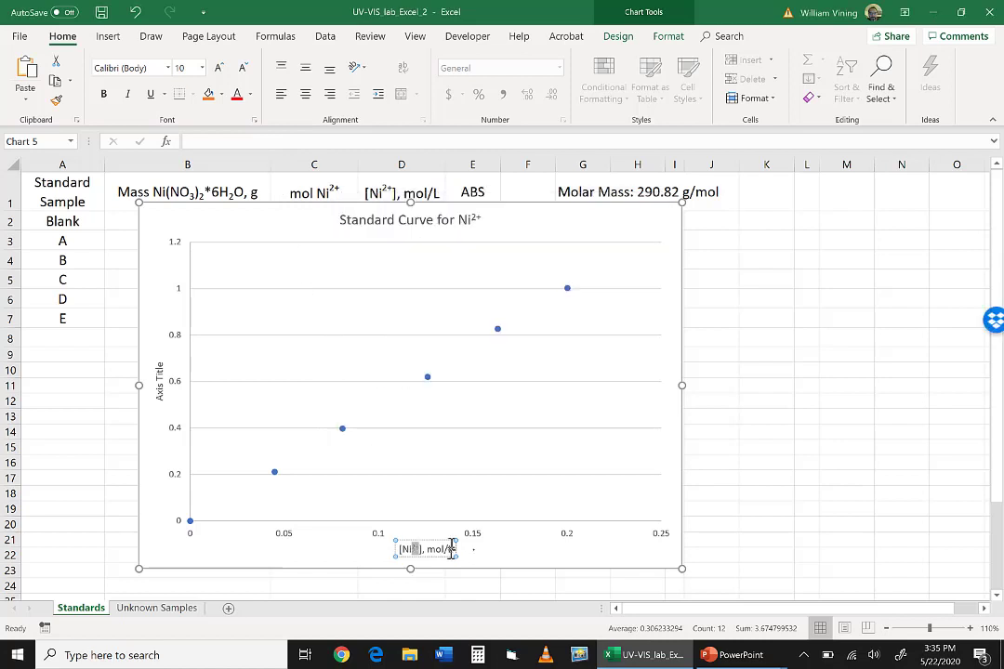
Enlarge the whole horizontal axis title's text to about the size of the chart title
{"action": "left_click", "coordinate": [402, 551]}
{"action": "left_click_drag", "start_coordinate": [400, 549], "coordinate": [471, 546]}
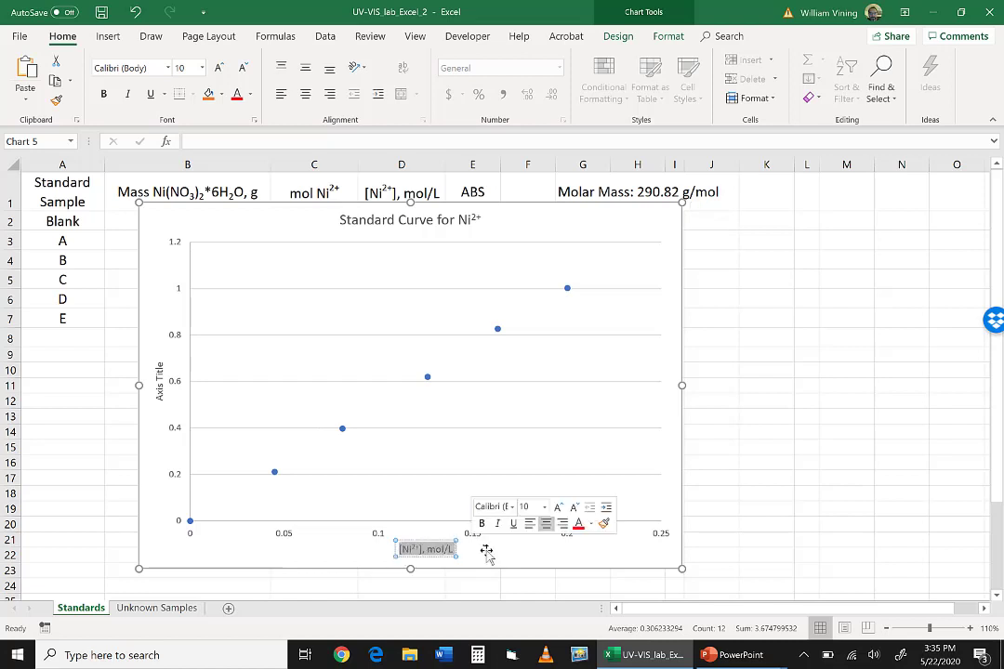
{"action": "left_click", "coordinate": [558, 507]}
{"action": "left_click", "coordinate": [558, 507]}
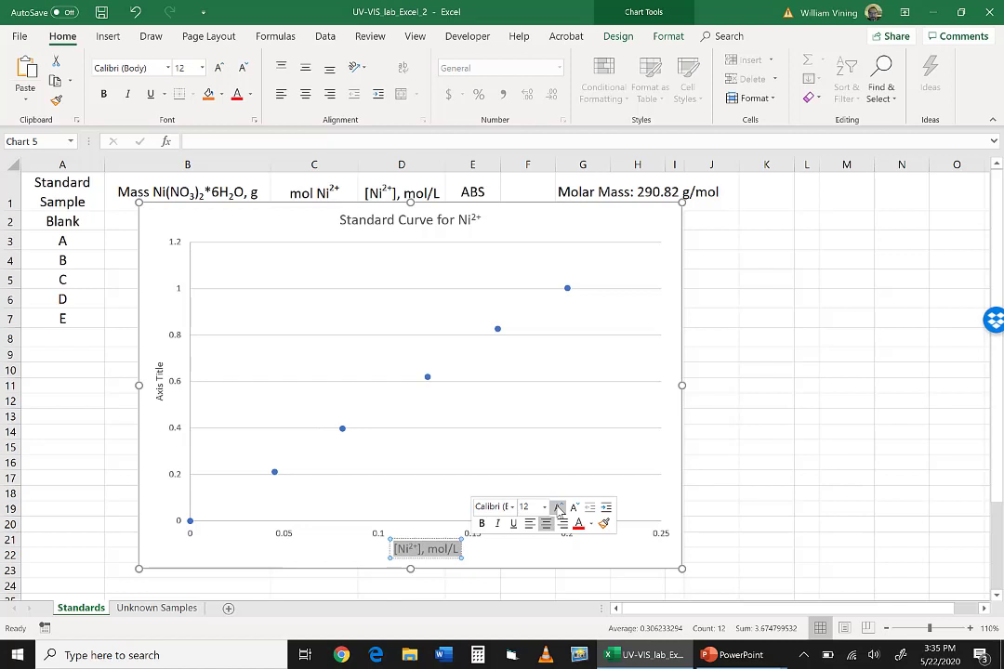
{"action": "left_click", "coordinate": [558, 508]}
{"action": "left_click", "coordinate": [564, 557]}
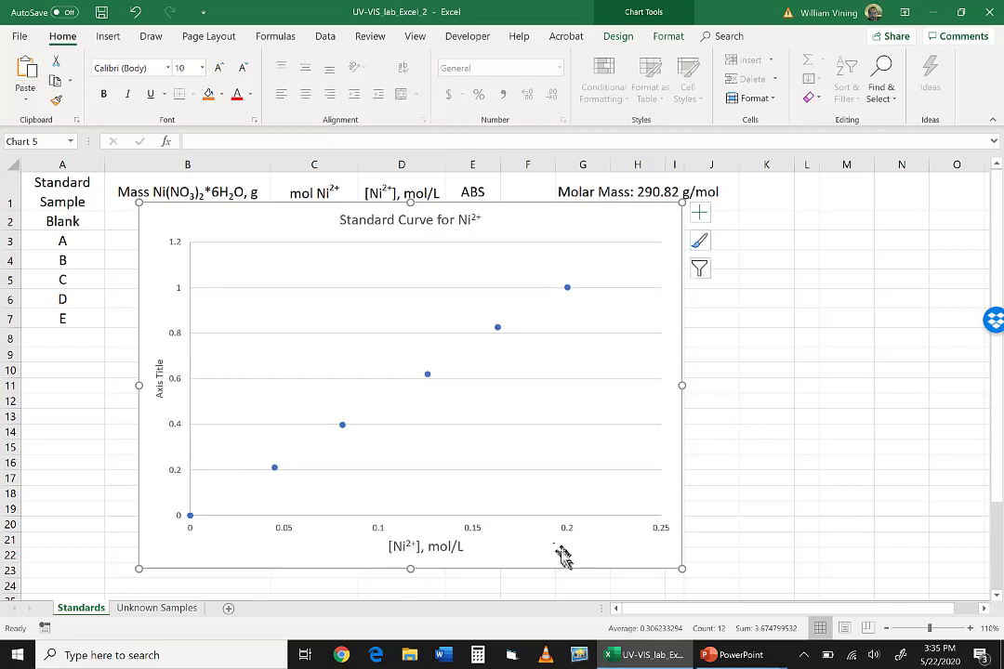
Replace the vertical axis title with "Absorbance"
{"action": "left_click", "coordinate": [160, 389]}
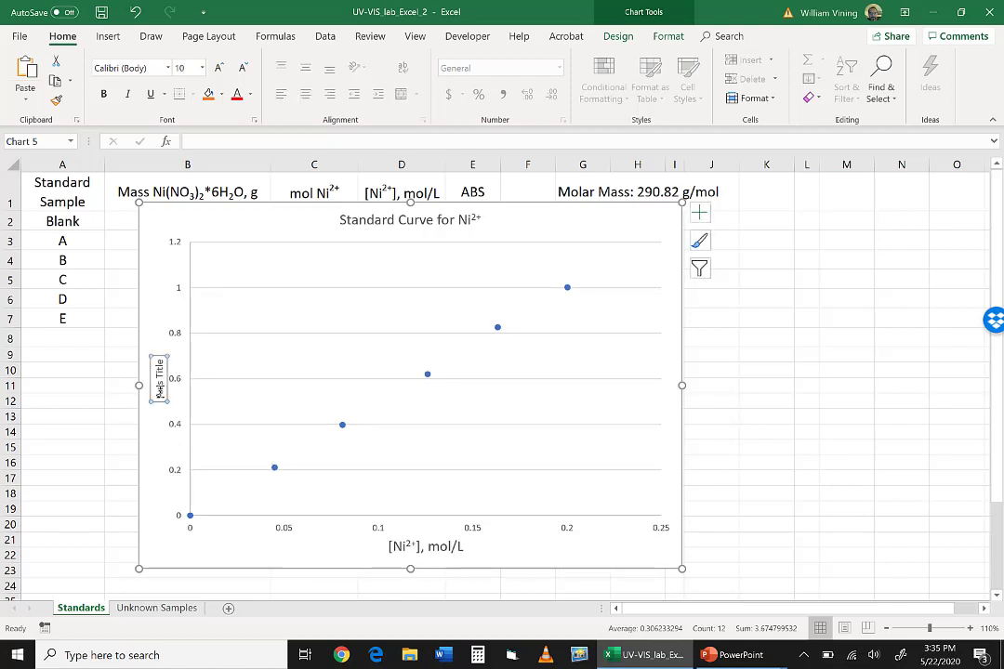
{"action": "triple_click", "coordinate": [160, 390]}
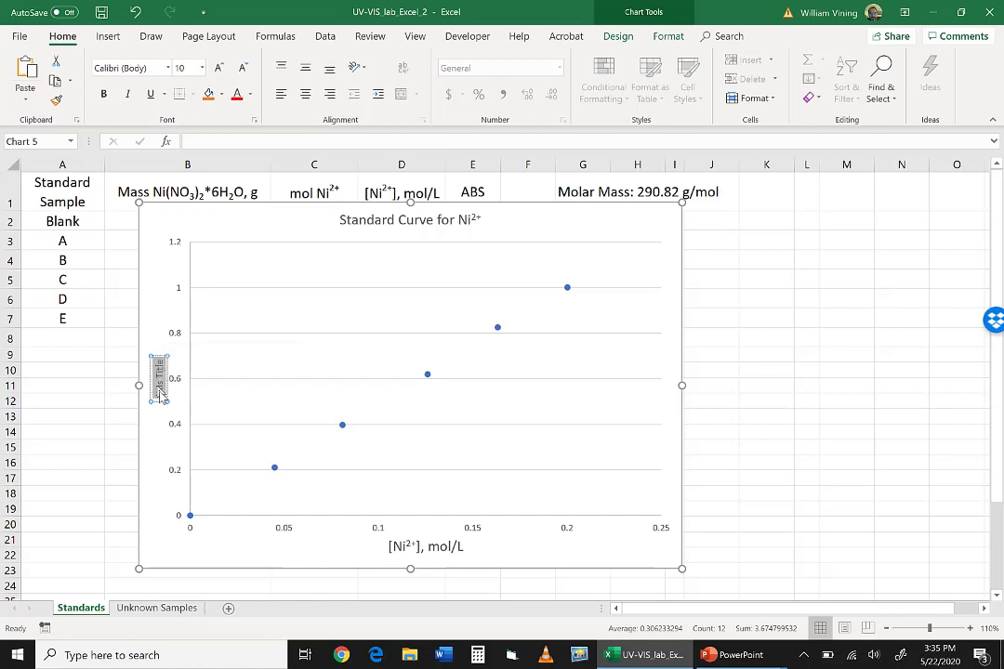
{"action": "type", "text": "Abs"}
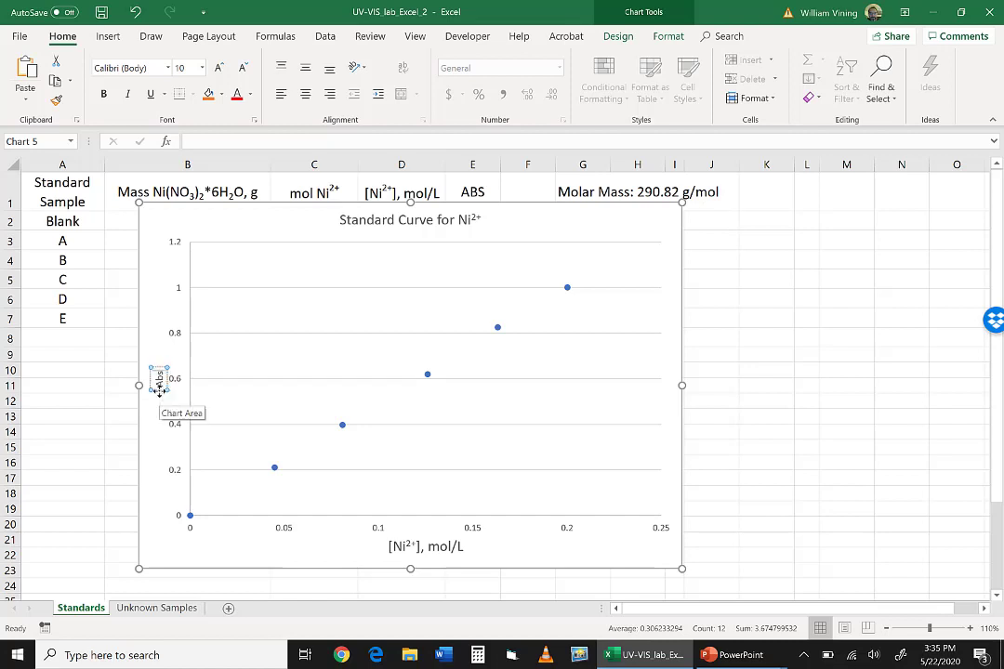
{"action": "type", "text": "orbanc"}
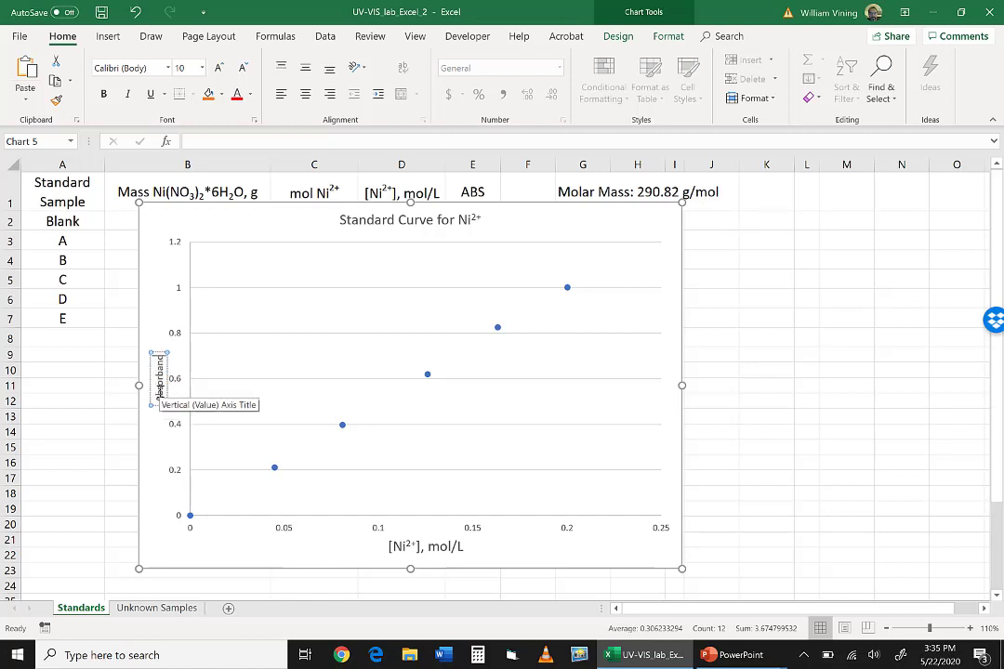
{"action": "type", "text": "e"}
Enlarge the Absorbance axis title's text to about the size of the horizontal axis title
{"action": "left_click_drag", "start_coordinate": [154, 404], "coordinate": [155, 351]}
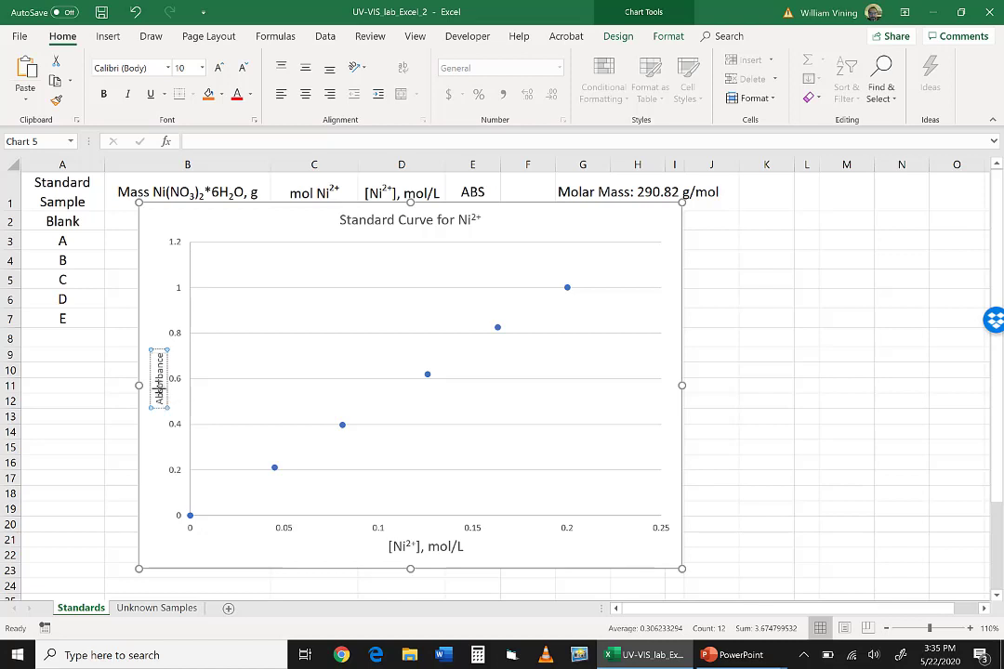
{"action": "left_click", "coordinate": [241, 350]}
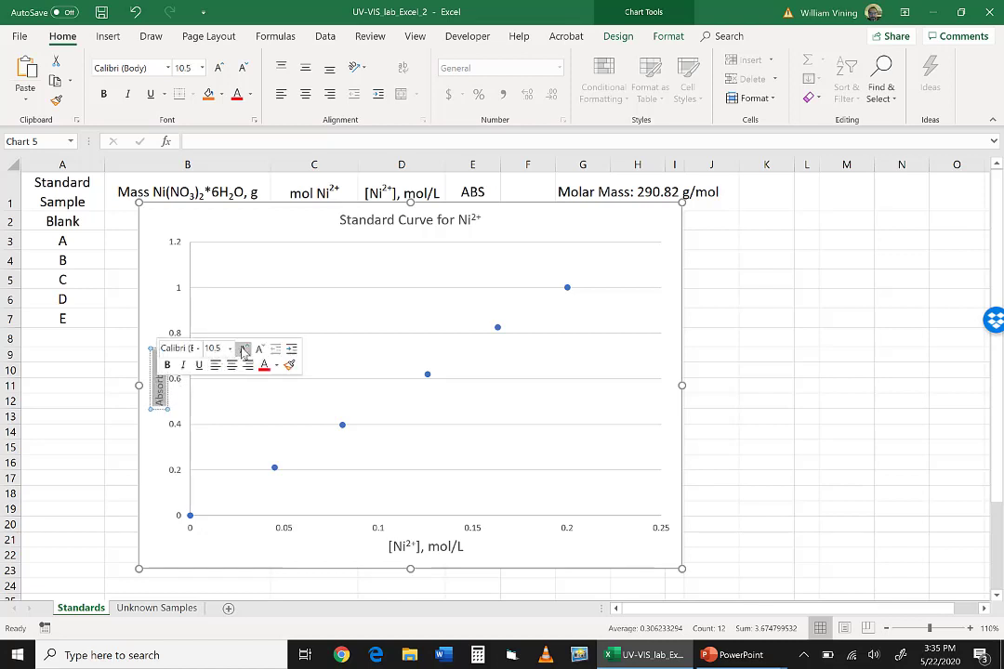
{"action": "left_click", "coordinate": [242, 349]}
{"action": "left_click", "coordinate": [241, 350]}
{"action": "left_click", "coordinate": [241, 350]}
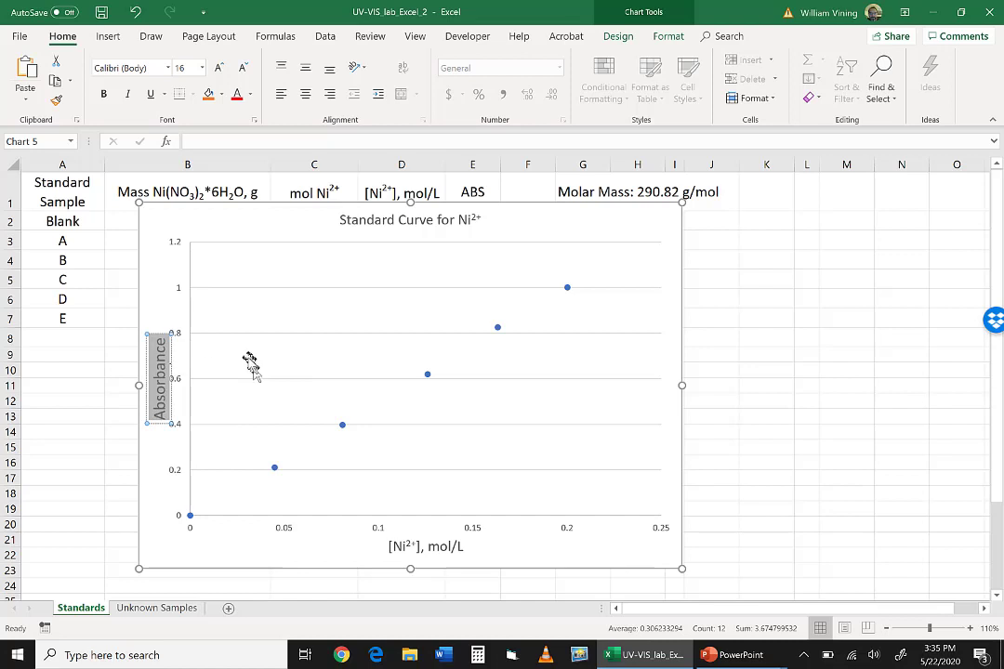
{"action": "double_click", "coordinate": [171, 332]}
{"action": "left_click", "coordinate": [161, 291]}
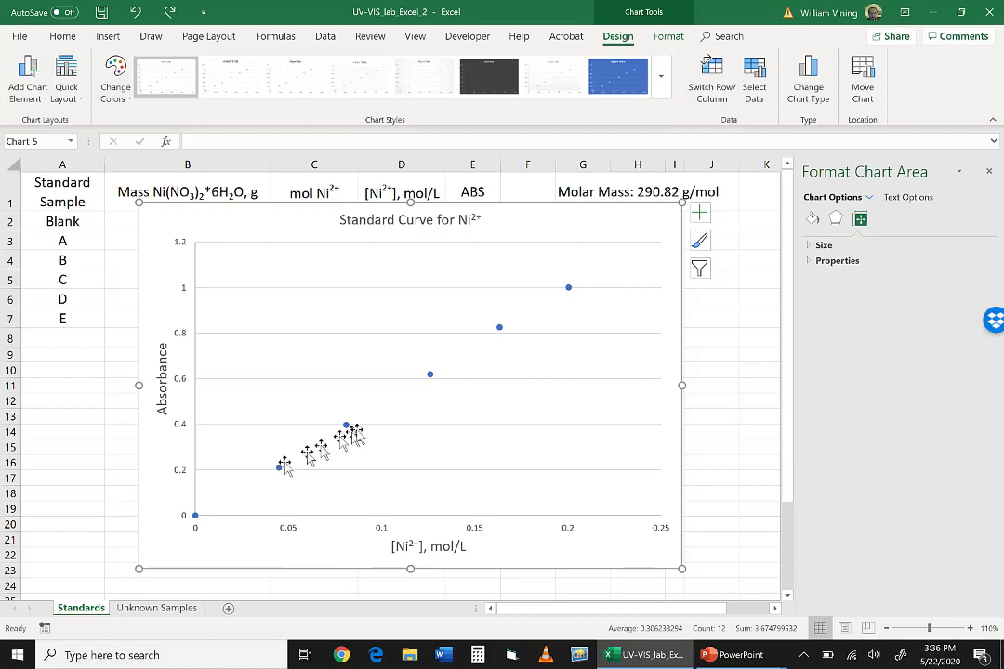
Add a linear trendline to the data series and display its equation and R-squared value on the chart
{"action": "mouse_move", "coordinate": [347, 426]}
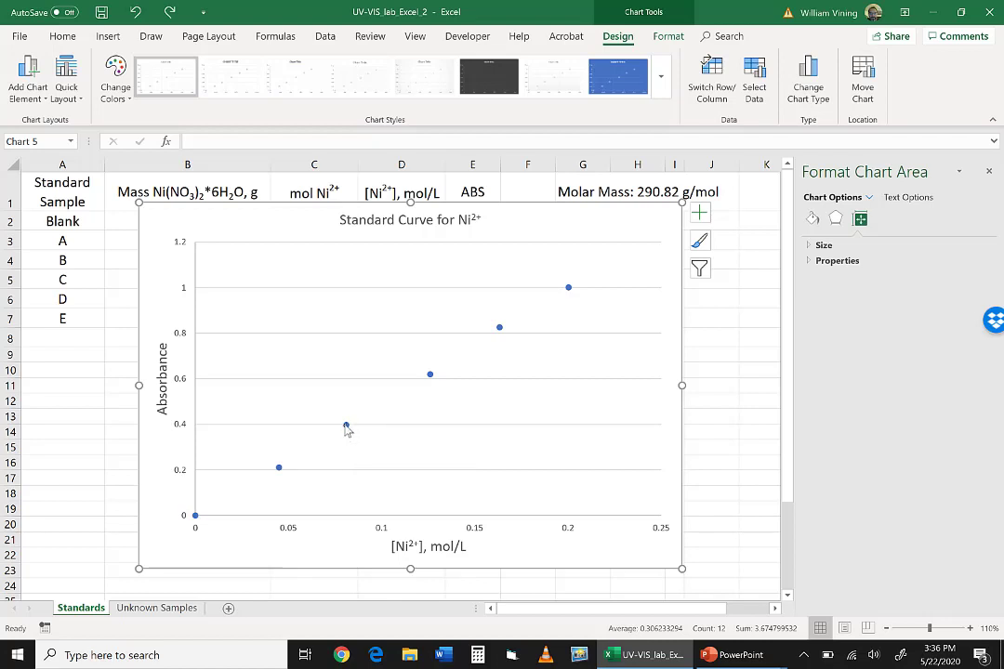
{"action": "right_click", "coordinate": [346, 427]}
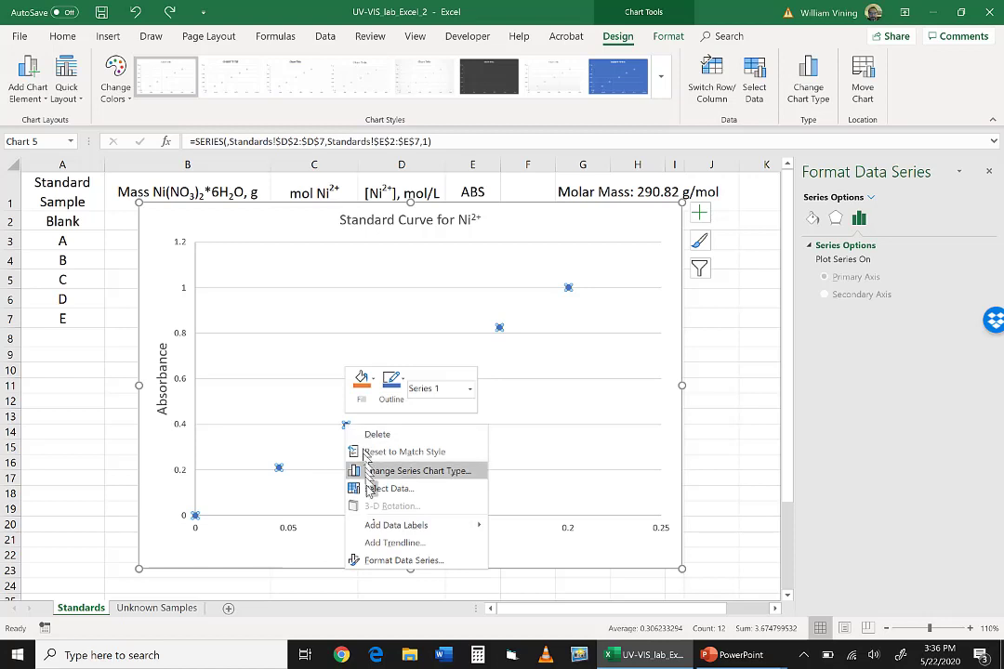
{"action": "left_click", "coordinate": [386, 543]}
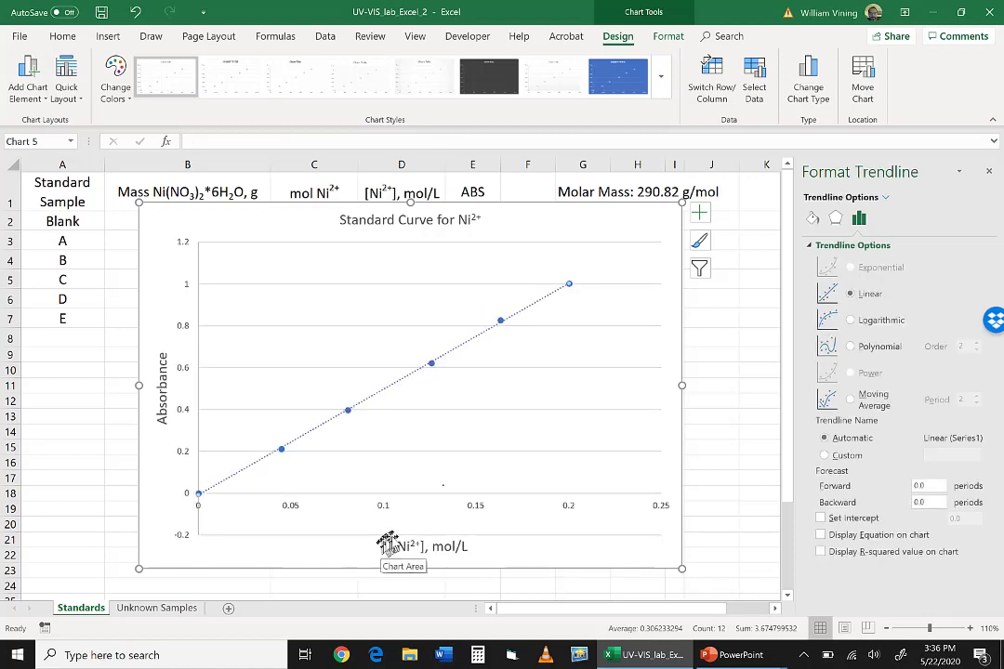
{"action": "left_click", "coordinate": [821, 535]}
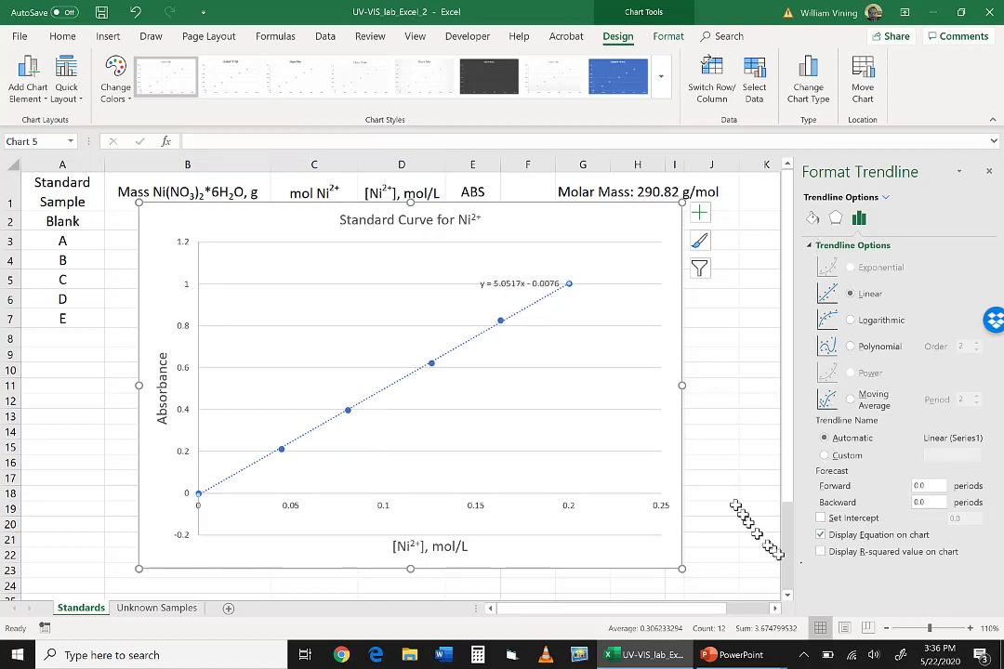
{"action": "left_click", "coordinate": [821, 552]}
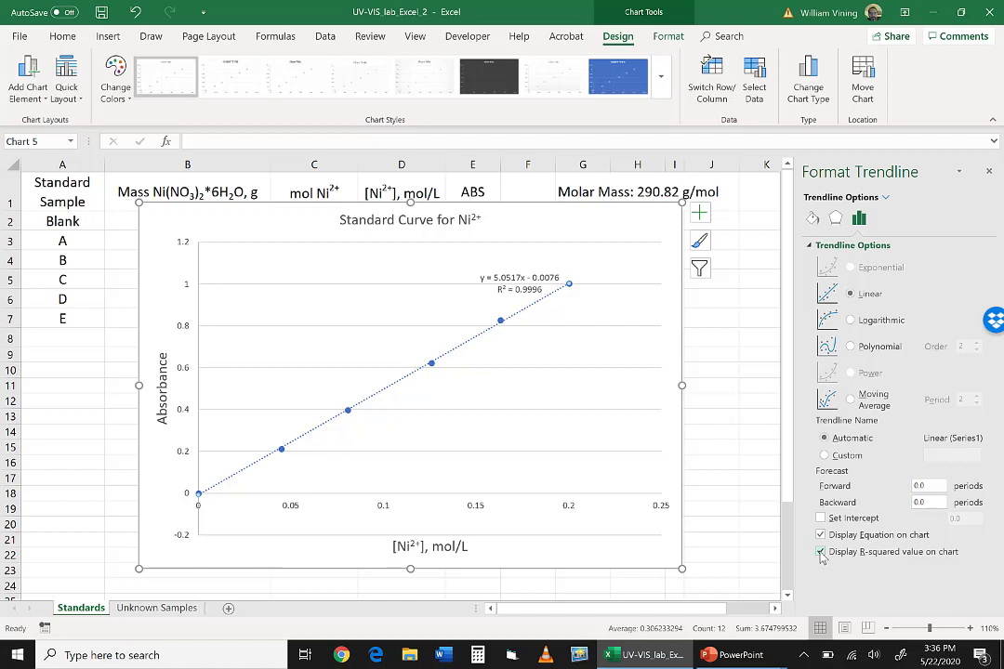
Set the trendline equation and R-squared label to 14 pt and move it to the clear area above the trendline, near absorbance 1
{"action": "left_click", "coordinate": [505, 277]}
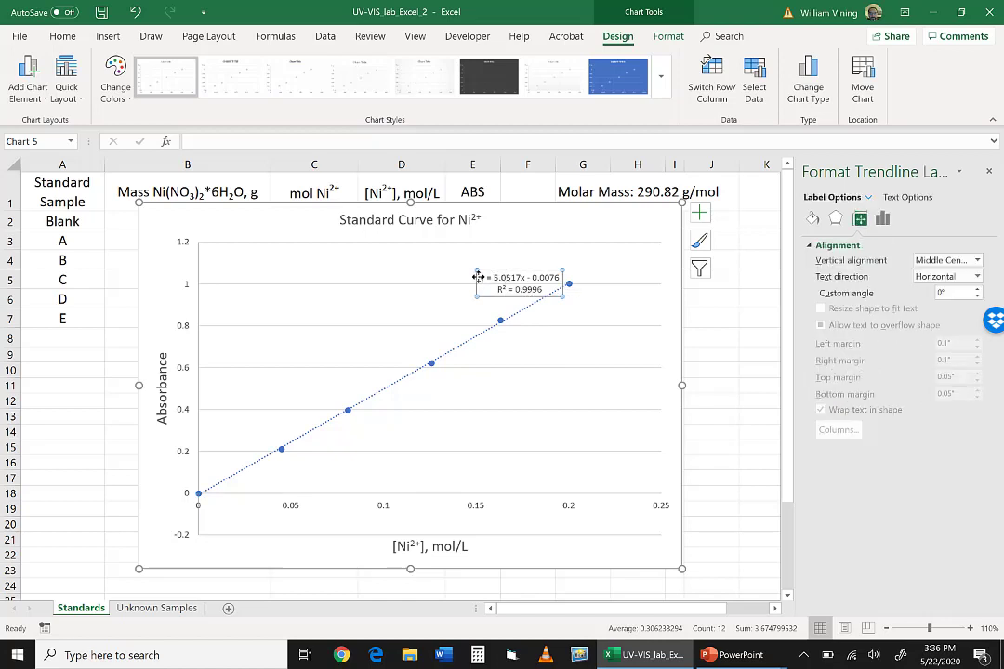
{"action": "left_click_drag", "start_coordinate": [482, 277], "coordinate": [548, 291]}
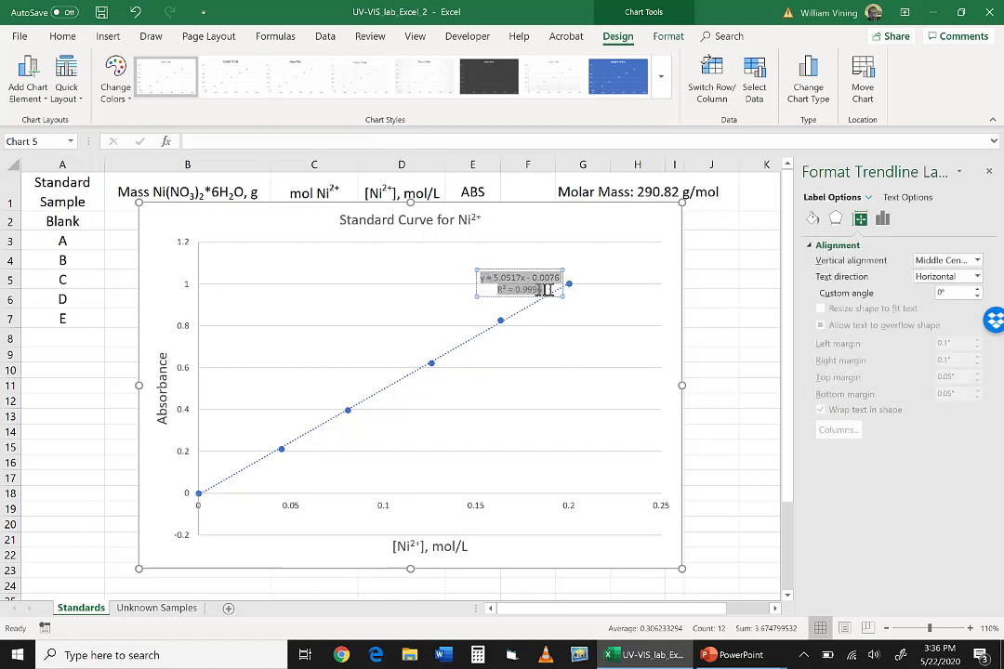
{"action": "left_click", "coordinate": [65, 37]}
{"action": "left_click", "coordinate": [218, 69]}
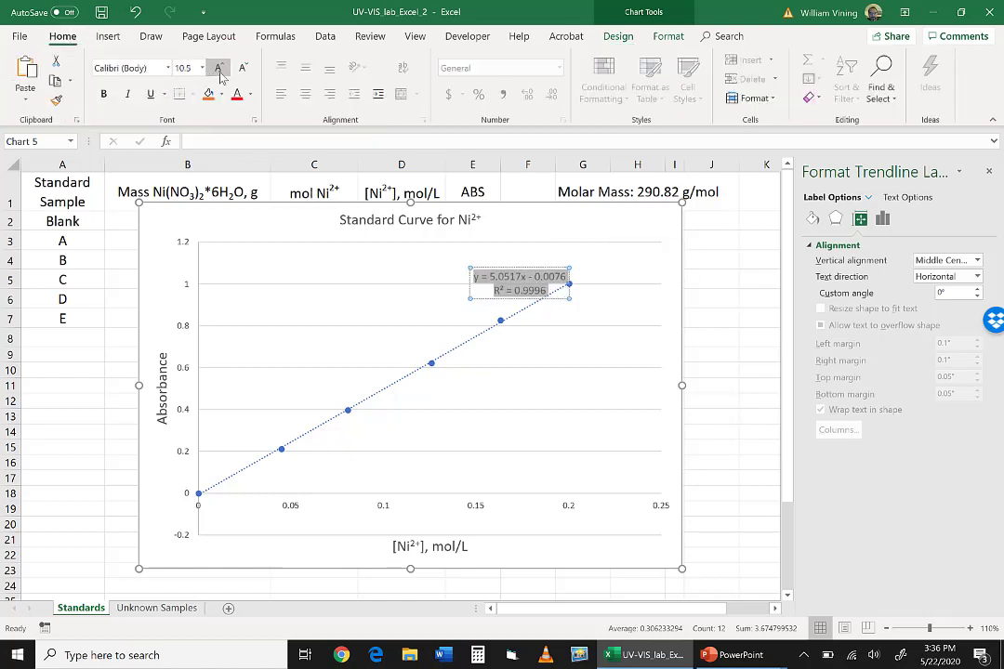
{"action": "left_click", "coordinate": [218, 68]}
{"action": "left_click", "coordinate": [218, 68]}
{"action": "left_click", "coordinate": [218, 69]}
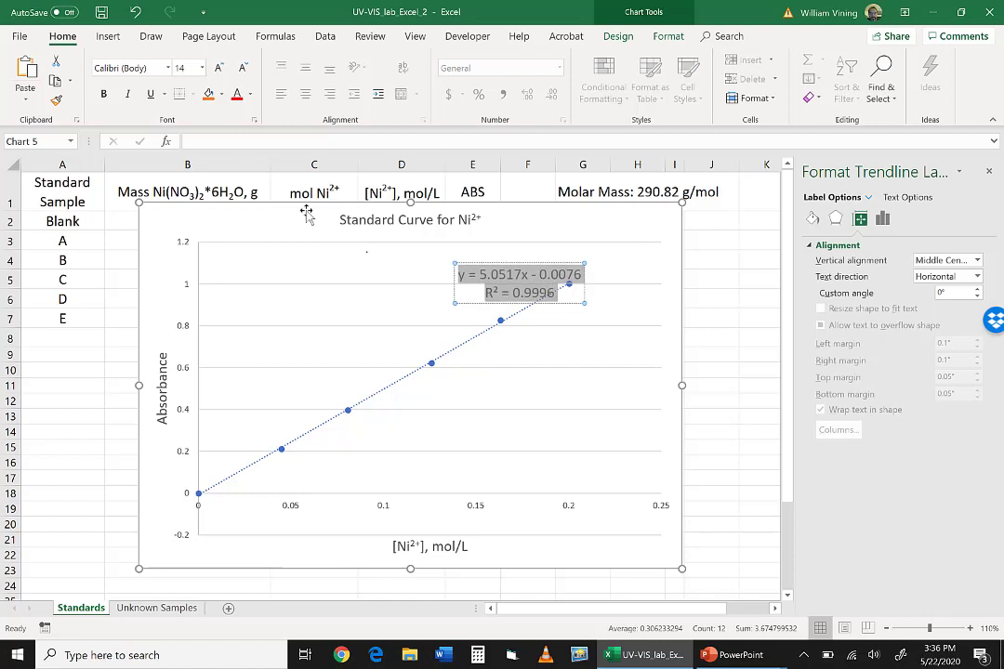
{"action": "left_click_drag", "start_coordinate": [467, 269], "coordinate": [356, 269]}
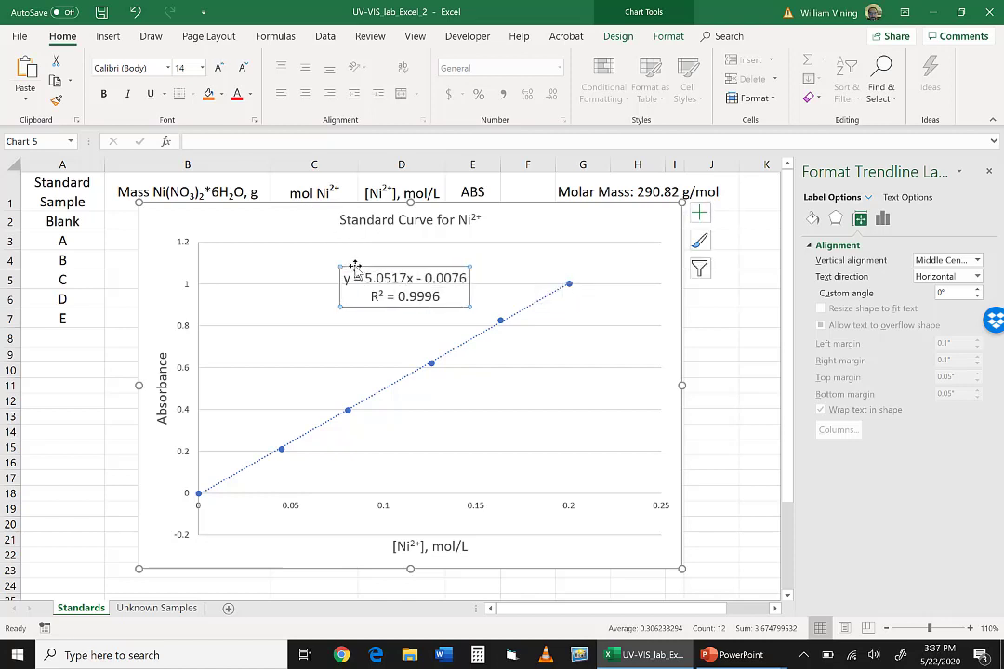
{"action": "left_click", "coordinate": [702, 340]}
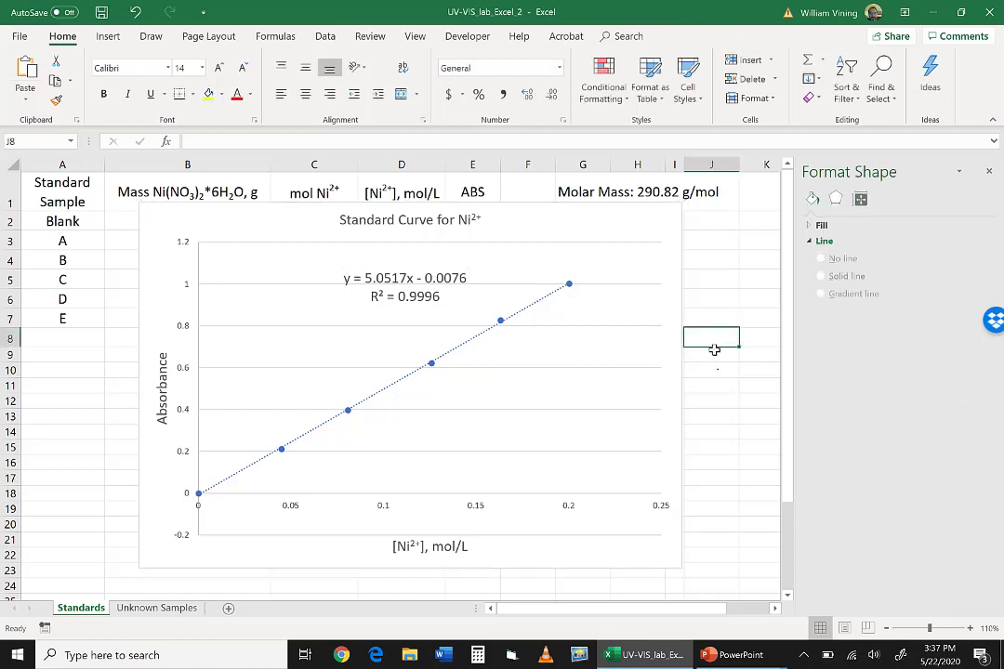